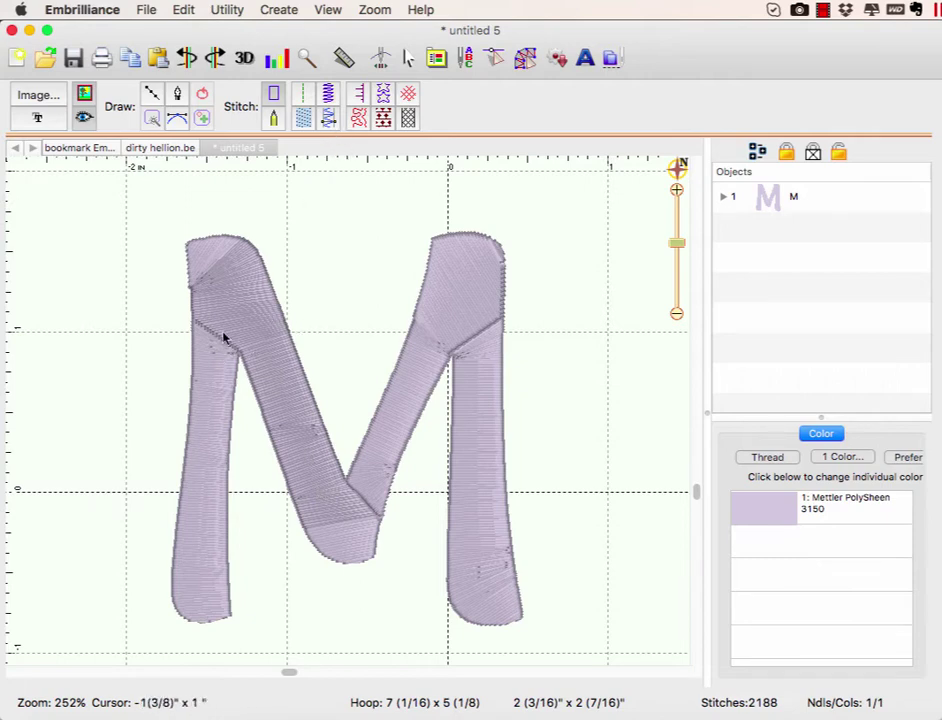
- Select the purple satin M on the canvas so its outline nodes show
click(278, 376)
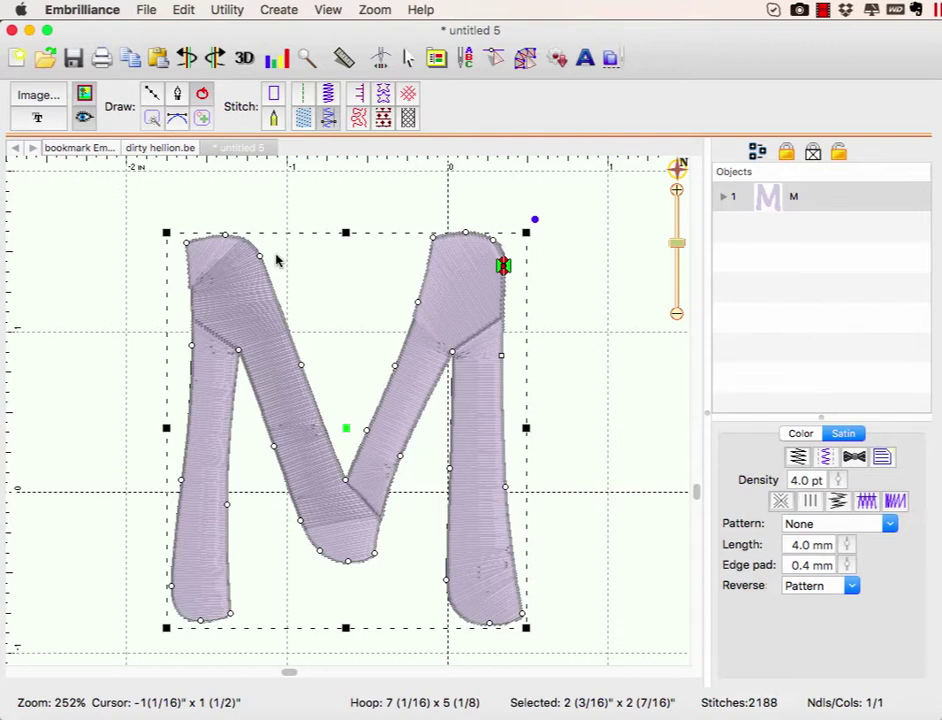
- Break the M across at the node at the top of its left stroke
mouse_move(259, 256)
mouse_down()
mouse_move(261, 242)
mouse_move(231, 307)
mouse_move(238, 374)
mouse_move(261, 362)
mouse_up()
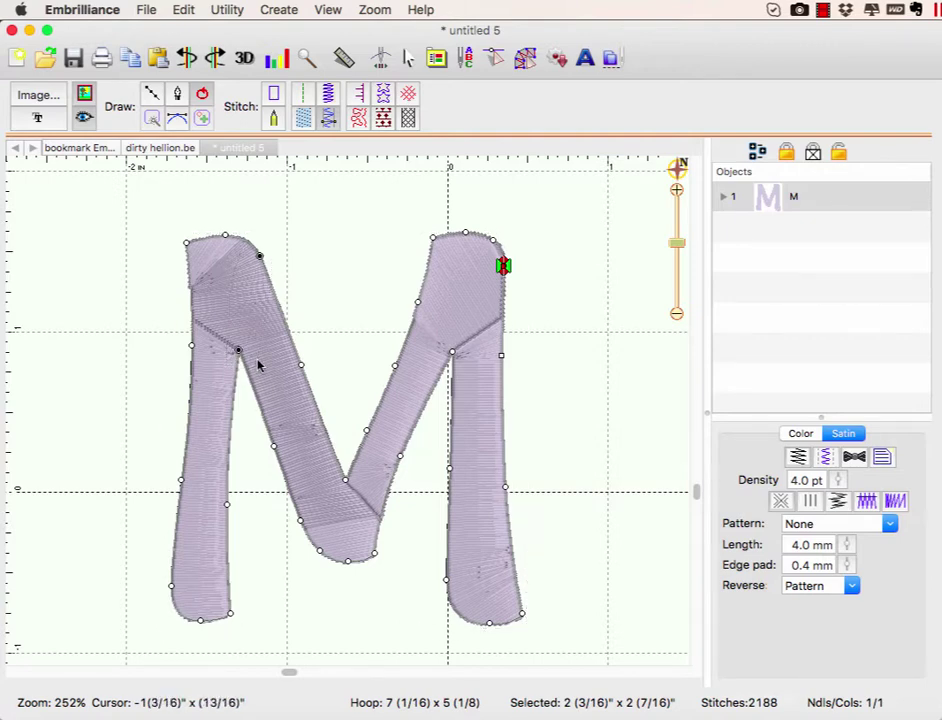
right_click(259, 260)
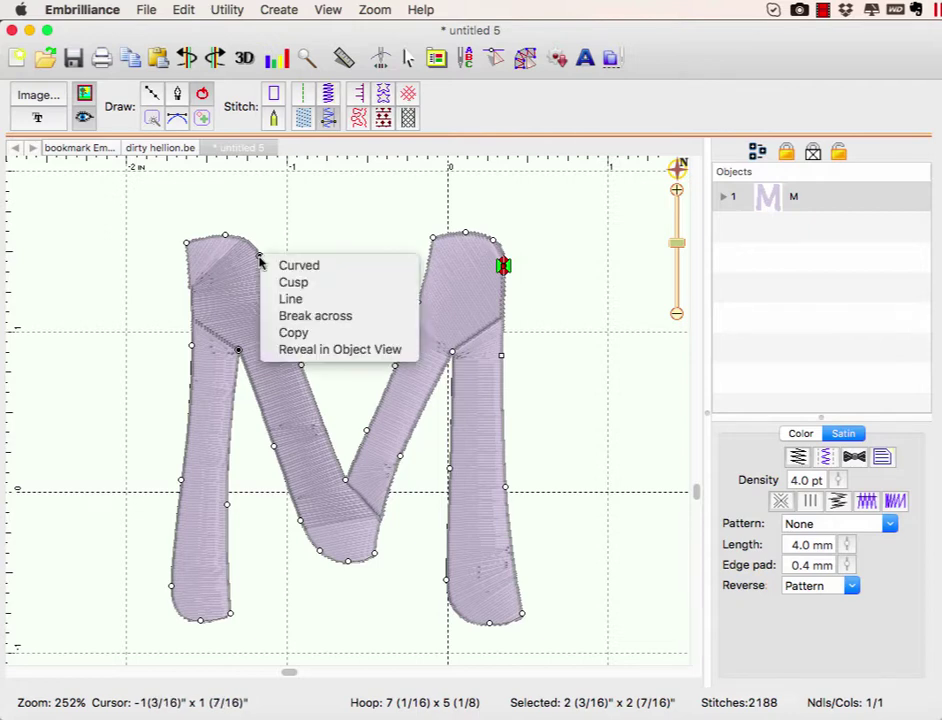
click(350, 317)
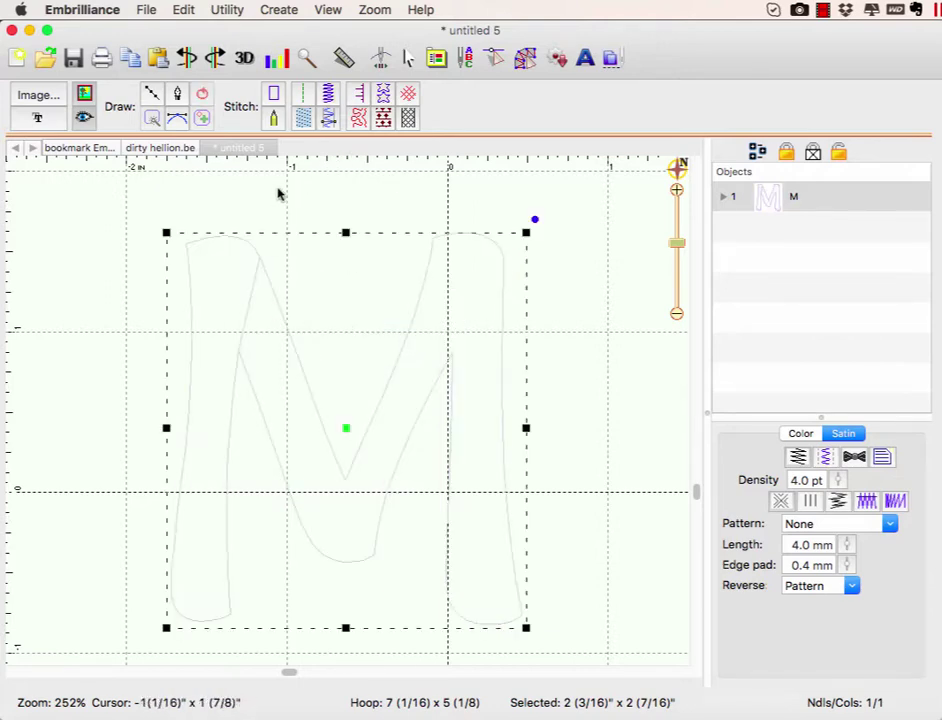
- Turn the M's left stroke (part 1:1) into a satin column
click(724, 197)
click(821, 229)
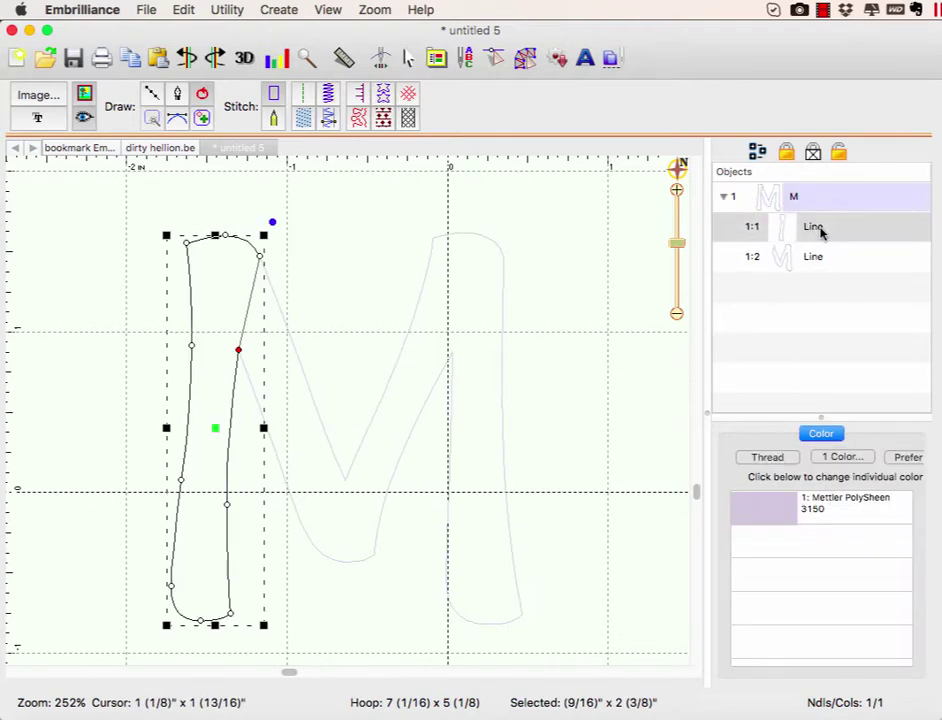
click(820, 258)
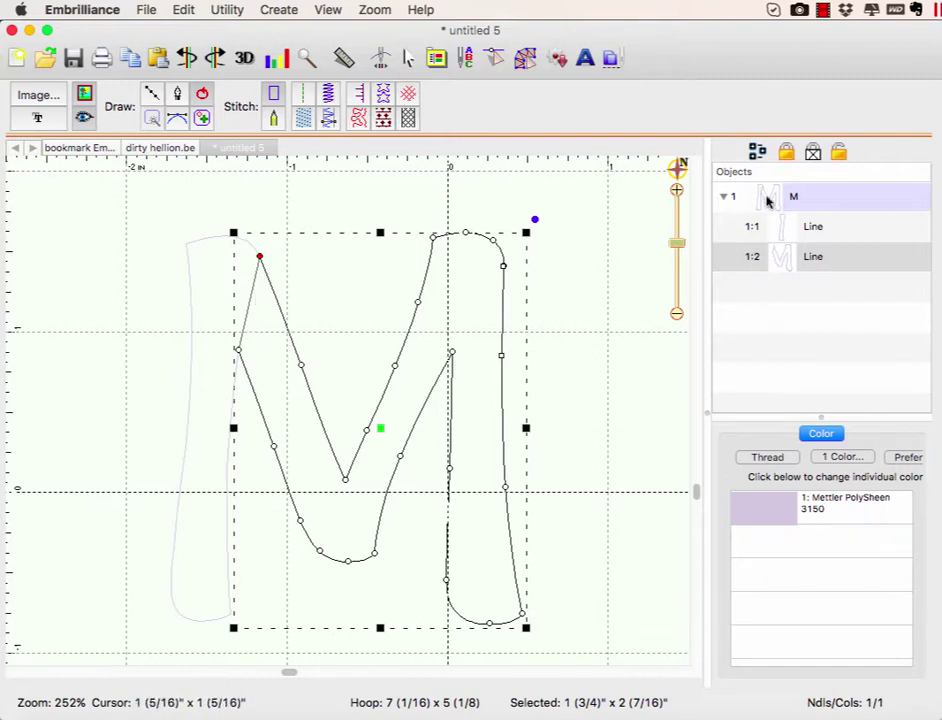
click(806, 227)
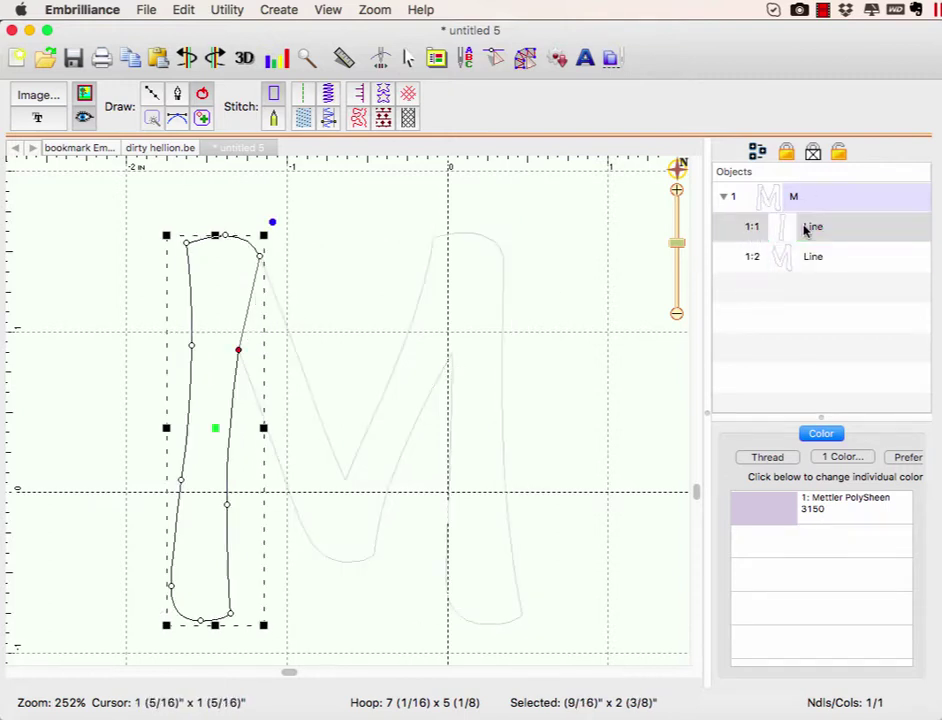
click(329, 119)
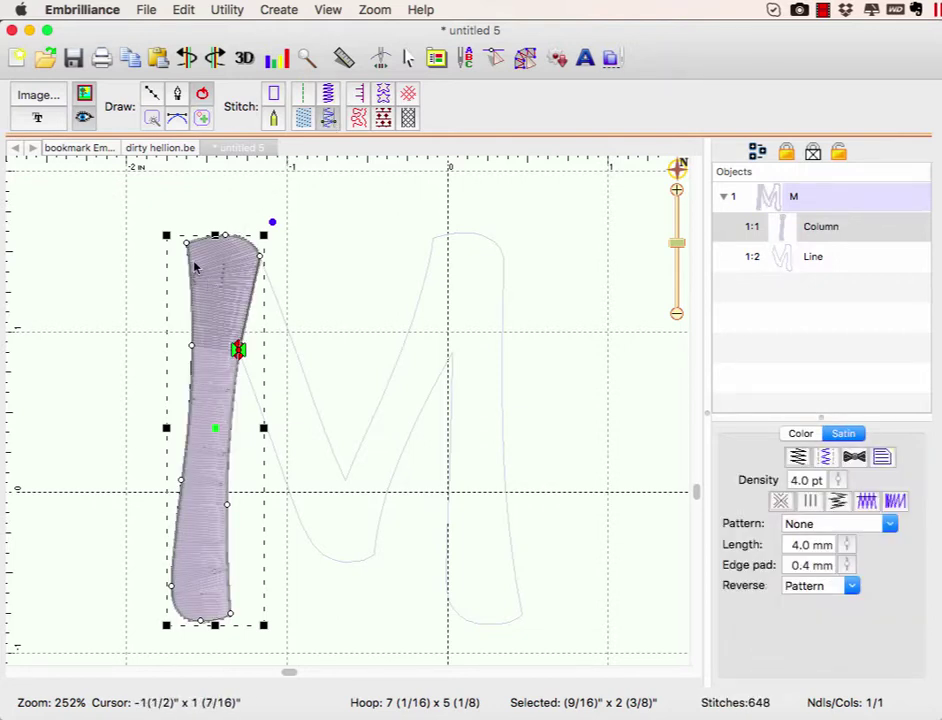
- Drag the left column's top nodes into a rounded end with fanned stitches, then select the rest of the M
drag(190, 250, 199, 227)
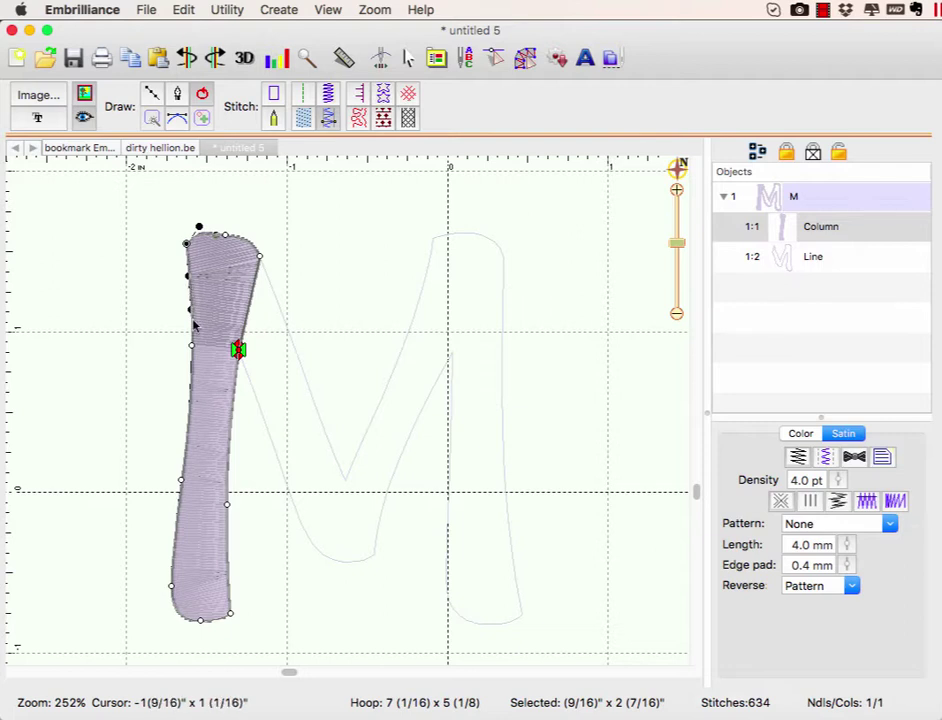
click(226, 242)
click(227, 240)
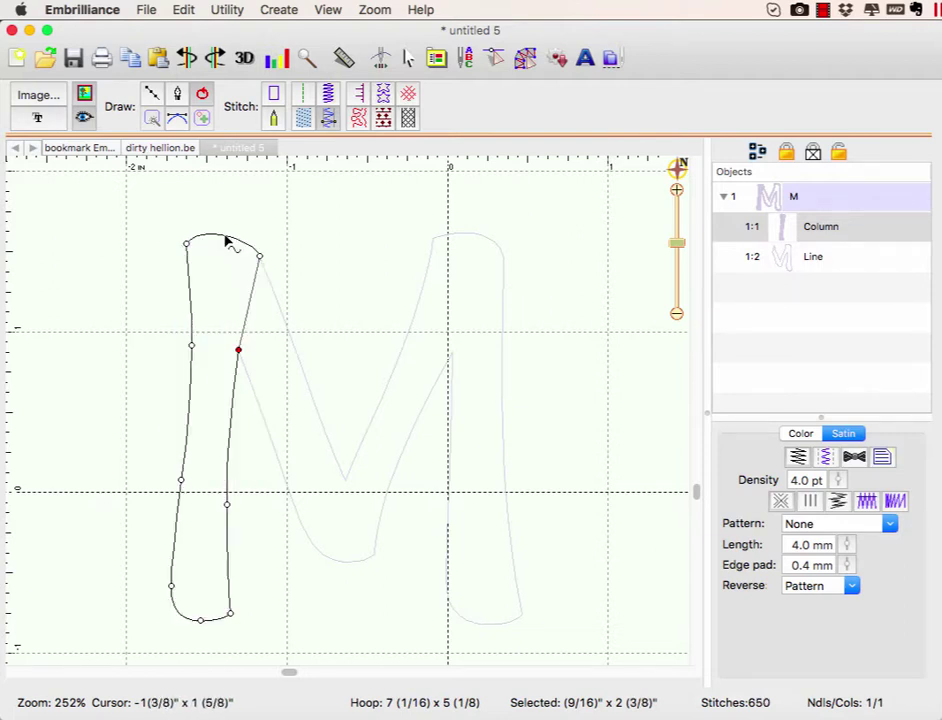
click(231, 231)
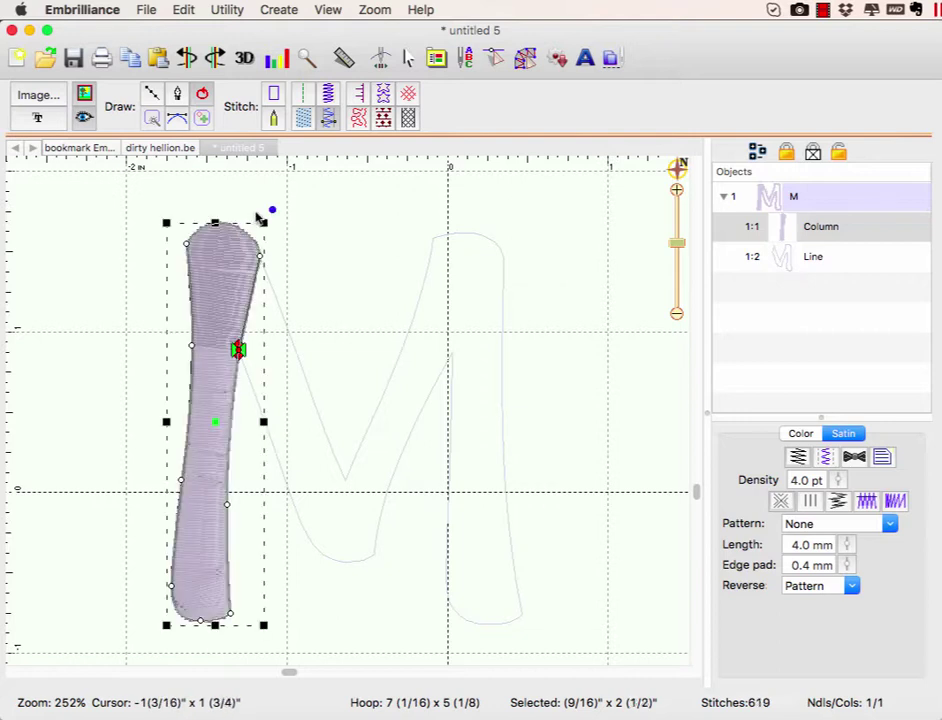
click(280, 213)
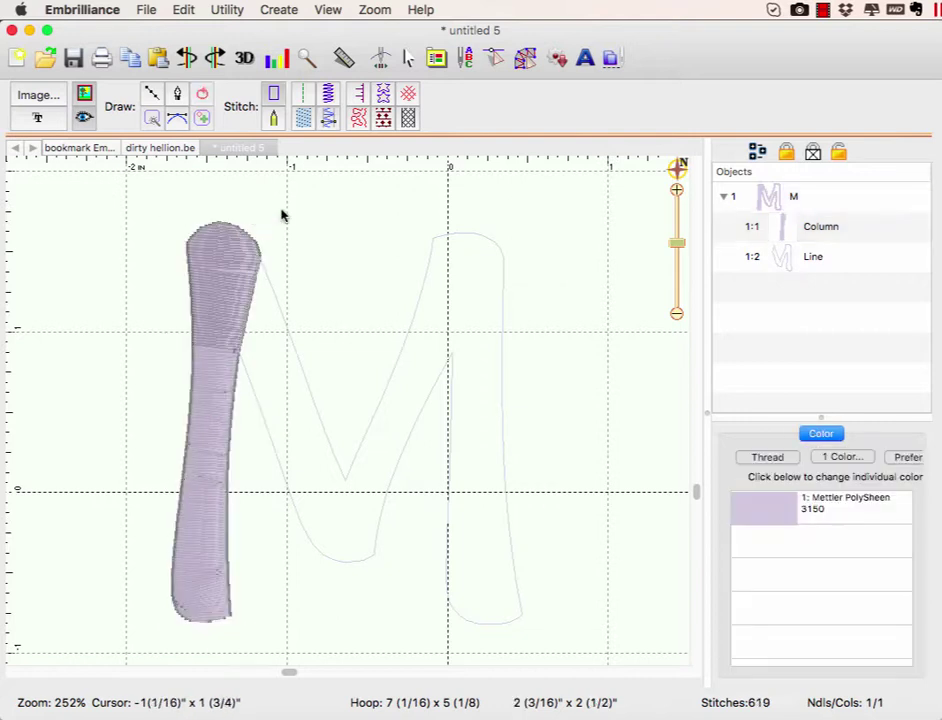
click(261, 415)
- Break the rest of the M at the right stroke's top-left node, separating the right stroke from the V middle
click(326, 122)
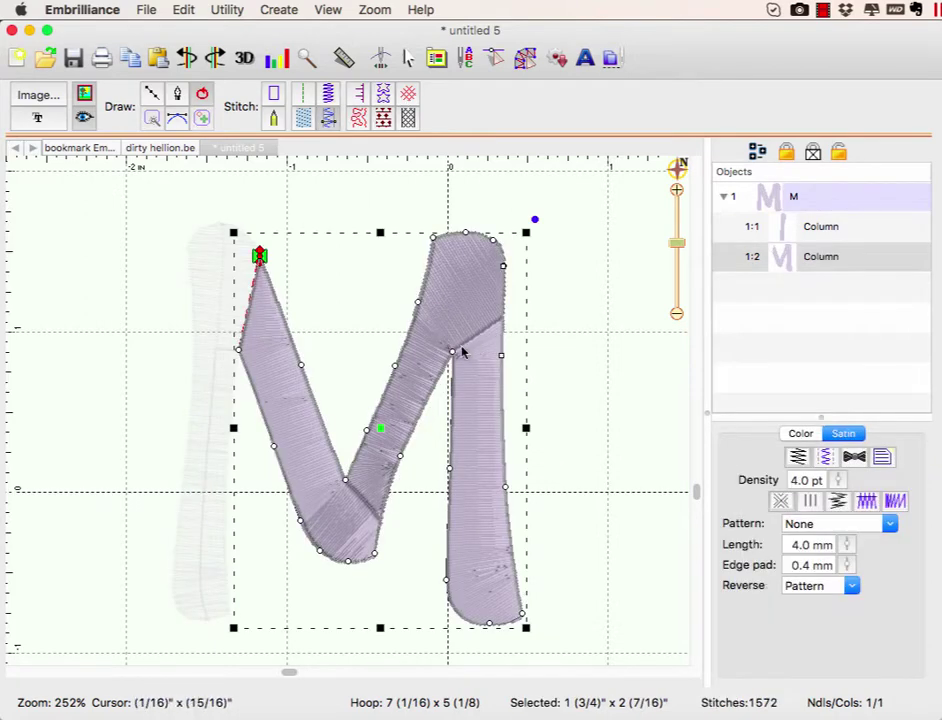
drag(441, 217, 468, 360)
click(439, 238)
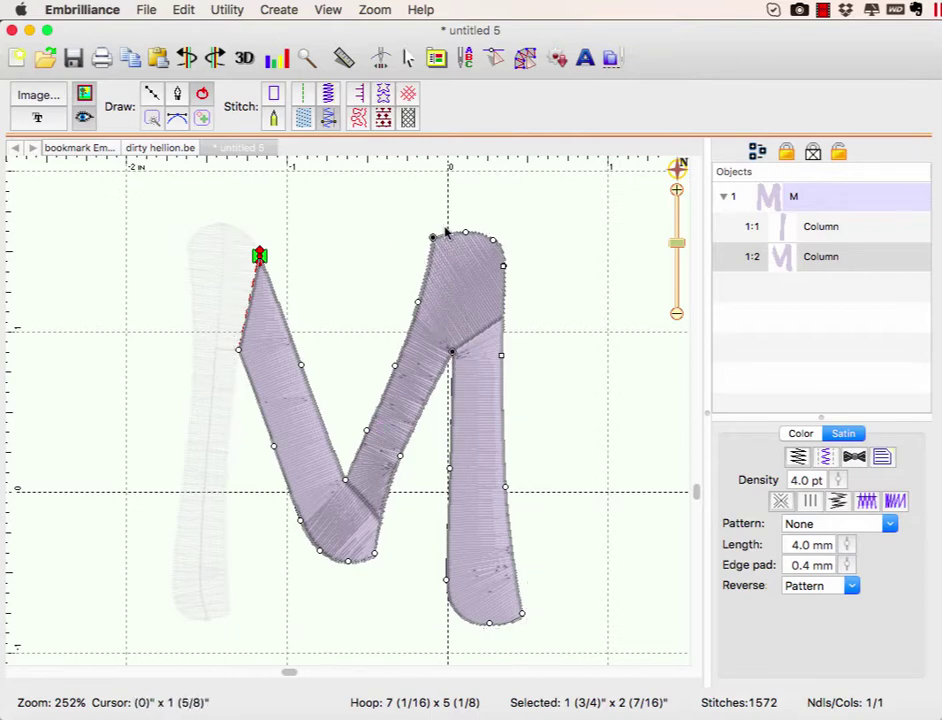
right_click(433, 238)
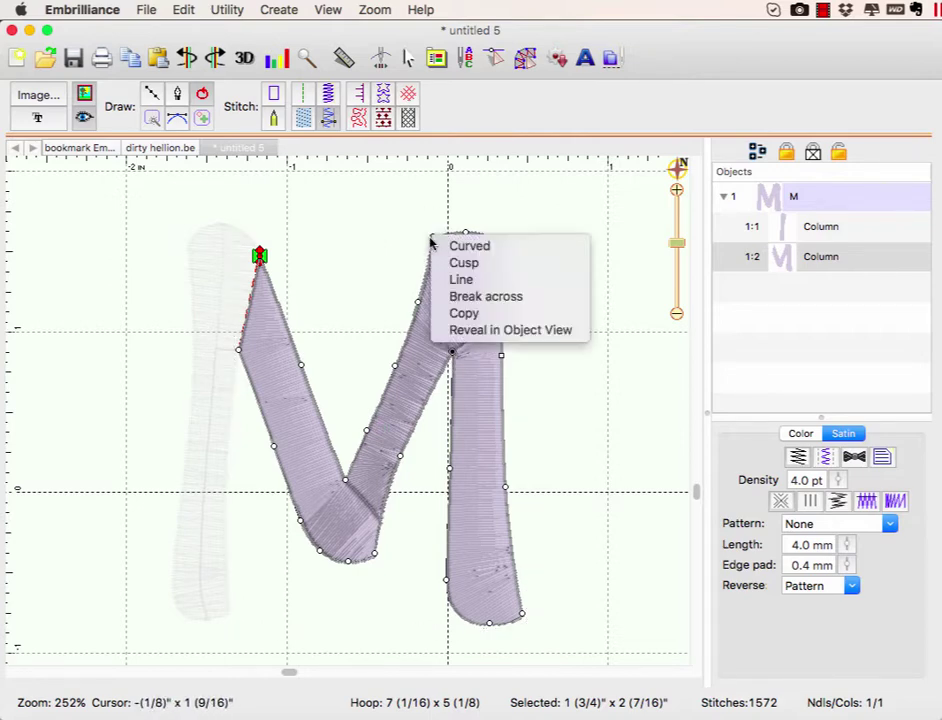
click(485, 296)
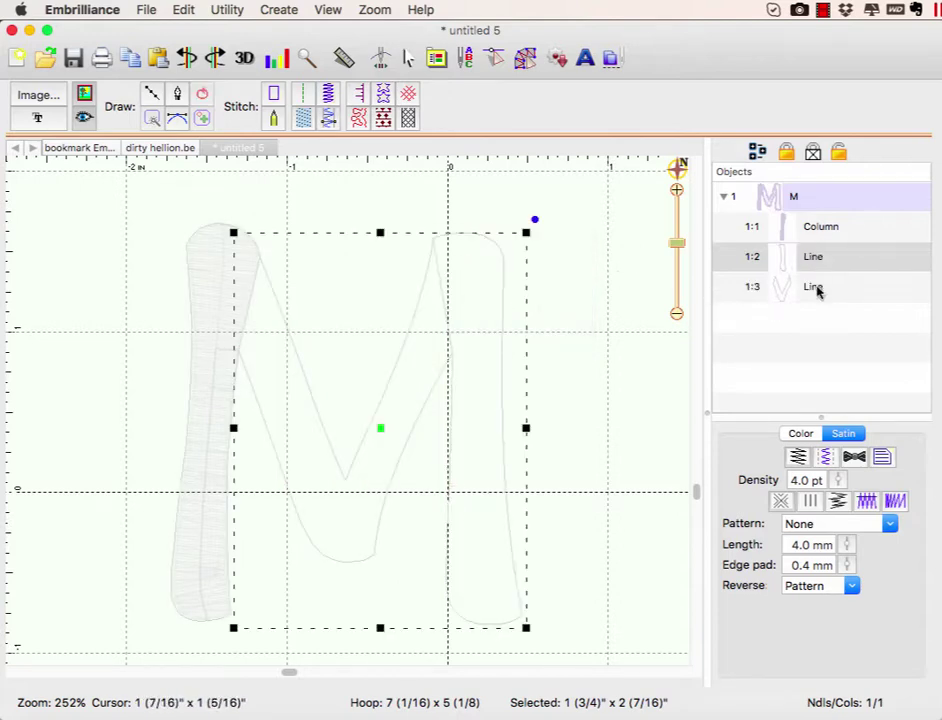
click(599, 271)
- Convert the right stroke (1:2) and the V middle (1:3) into satin columns
click(820, 230)
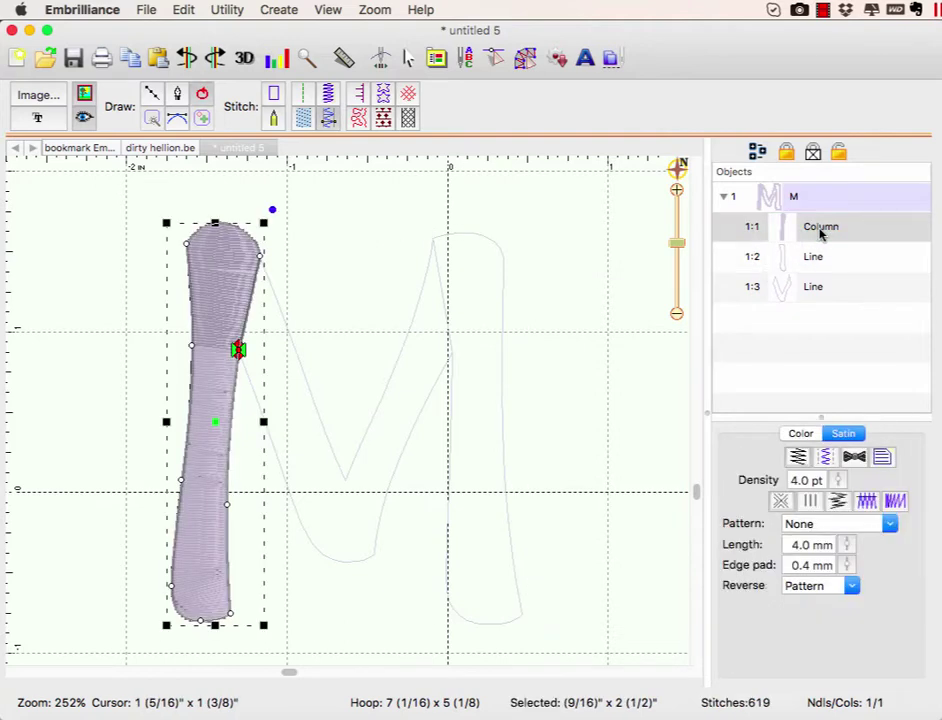
click(820, 262)
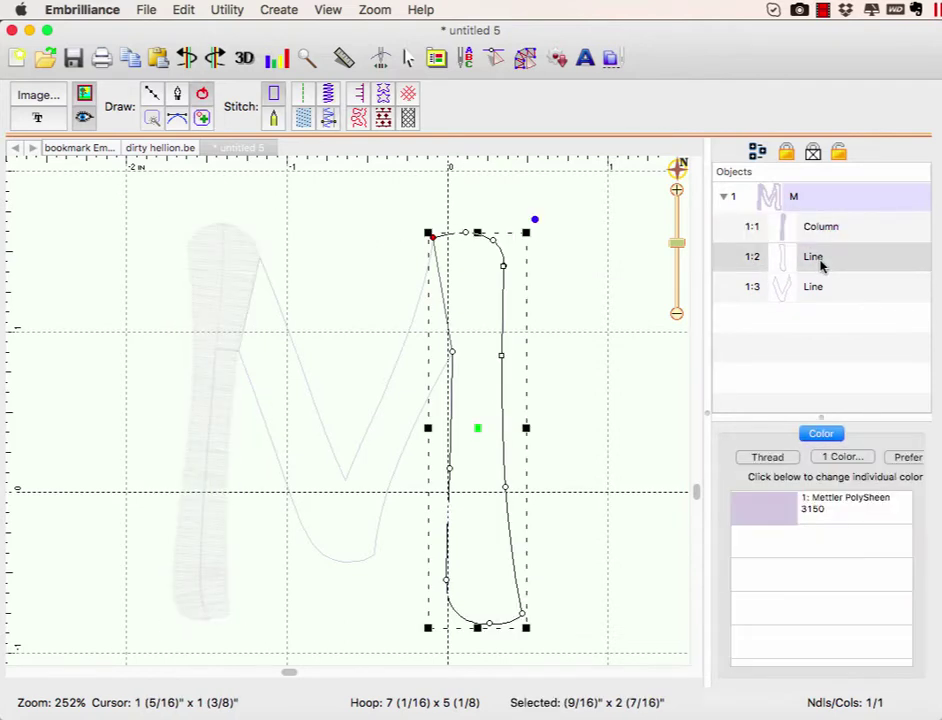
click(328, 119)
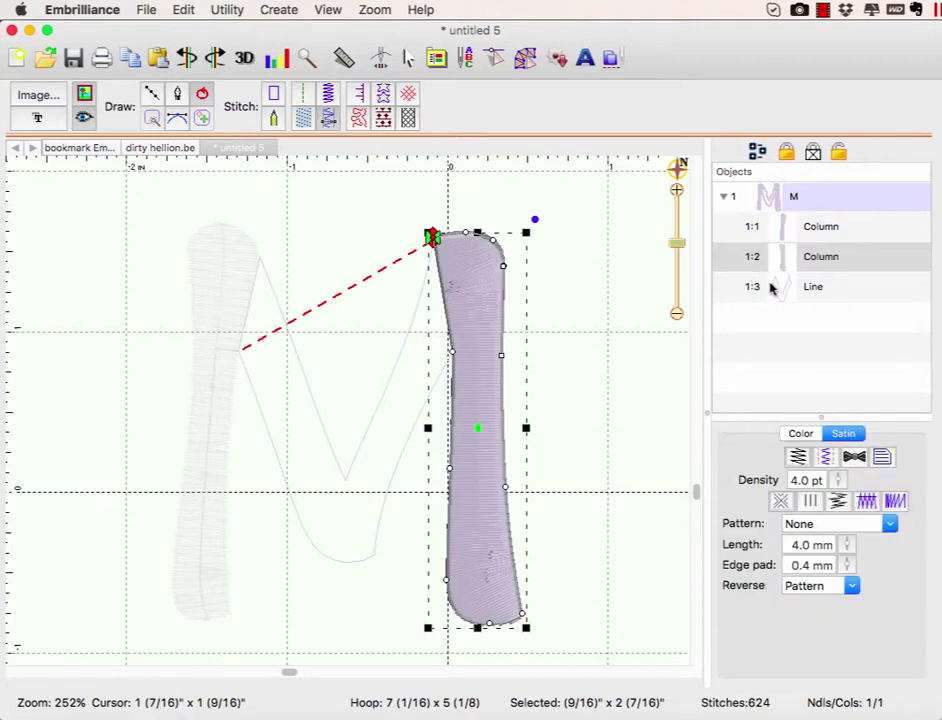
click(817, 288)
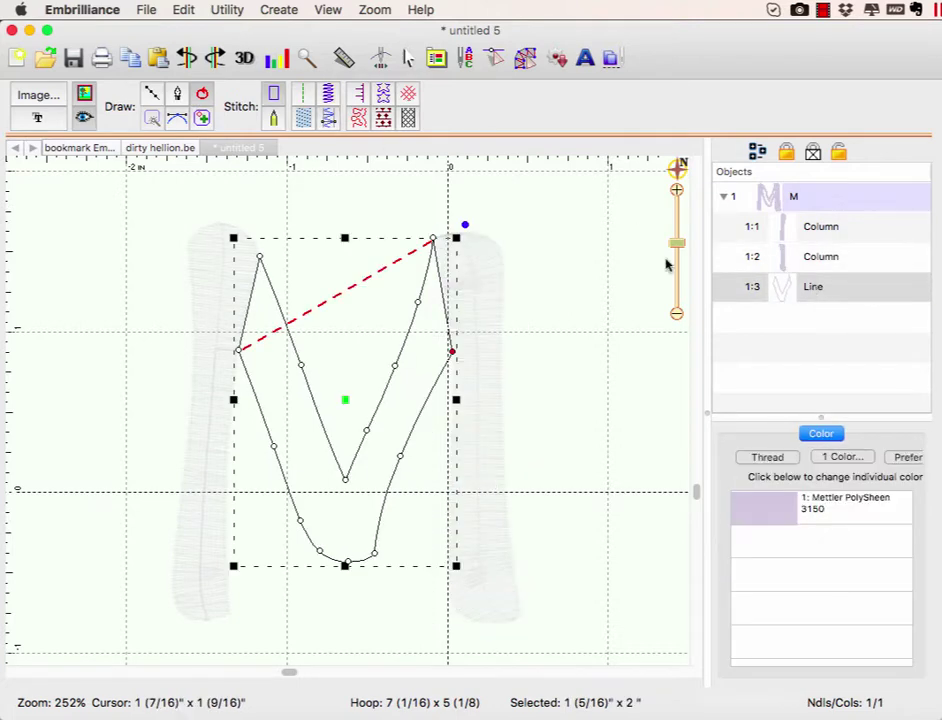
click(328, 119)
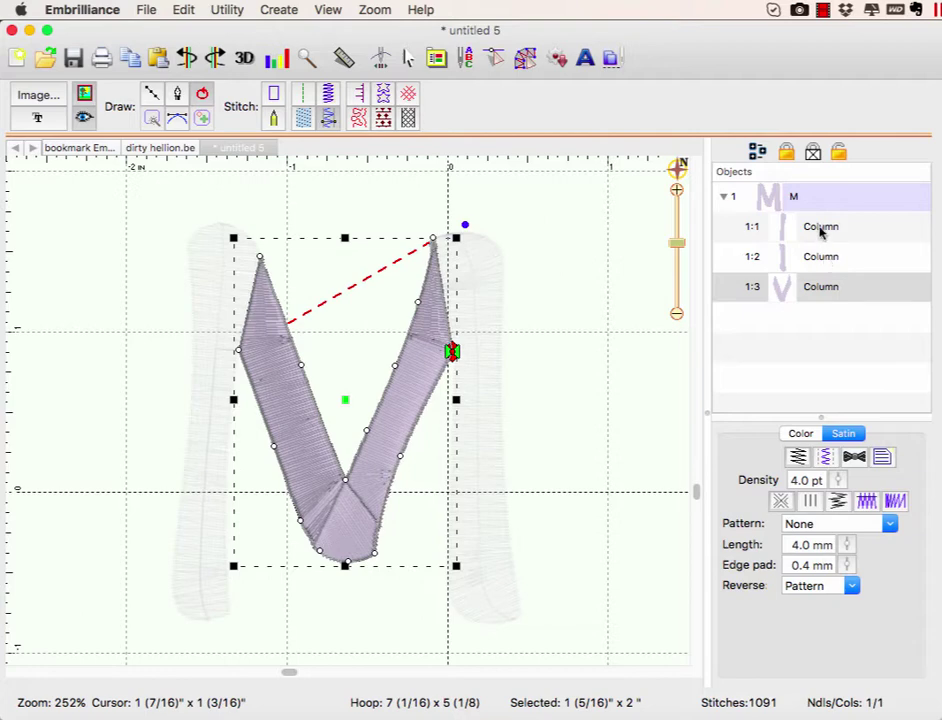
- Move the right column last in the sewing order, after the V middle
click(821, 231)
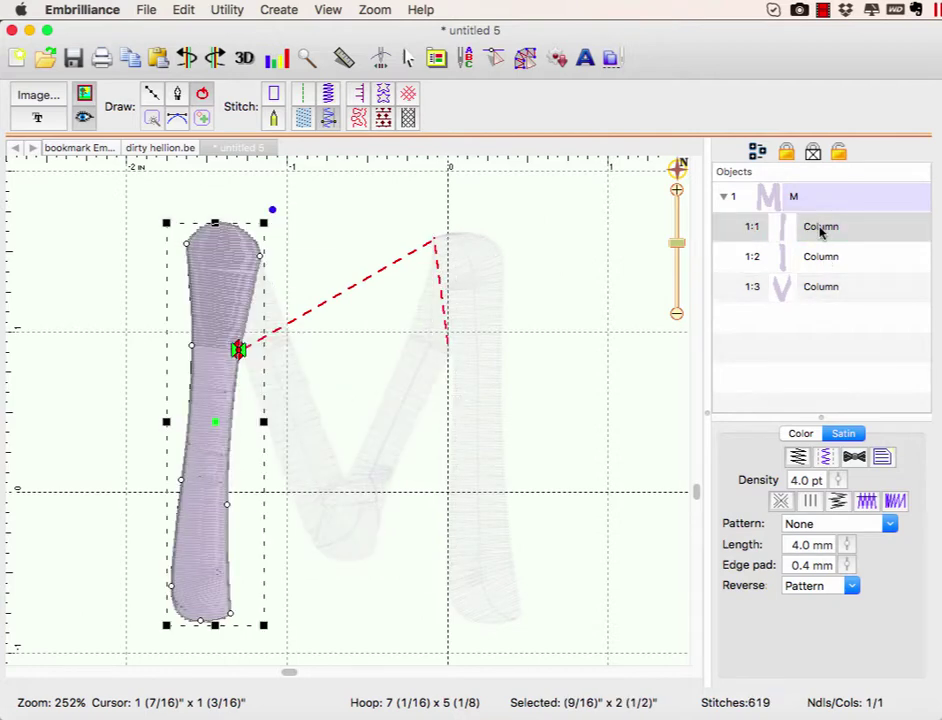
click(815, 285)
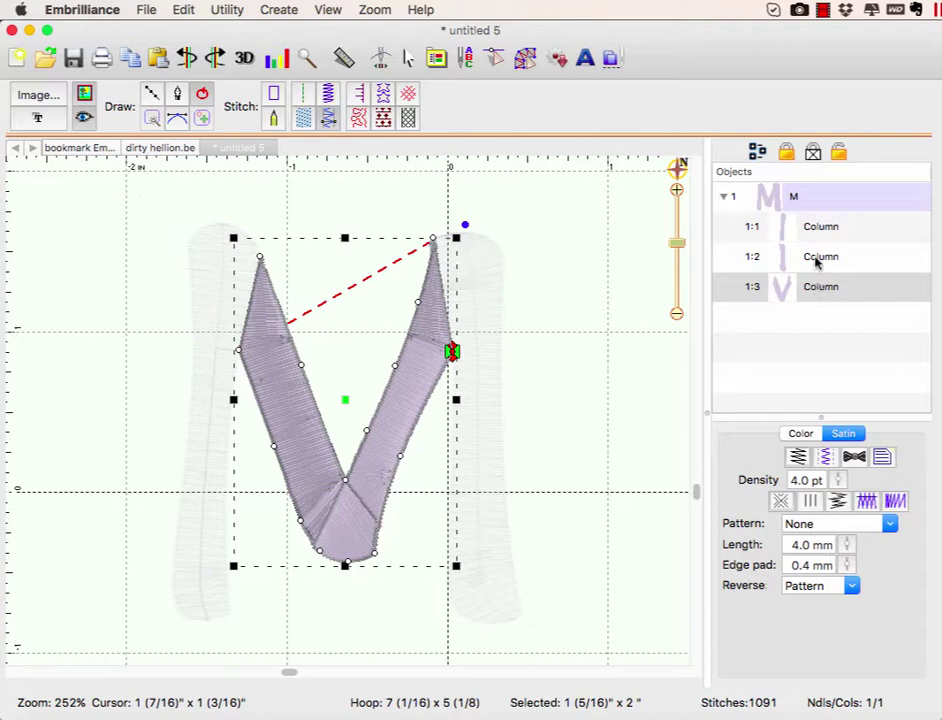
click(817, 259)
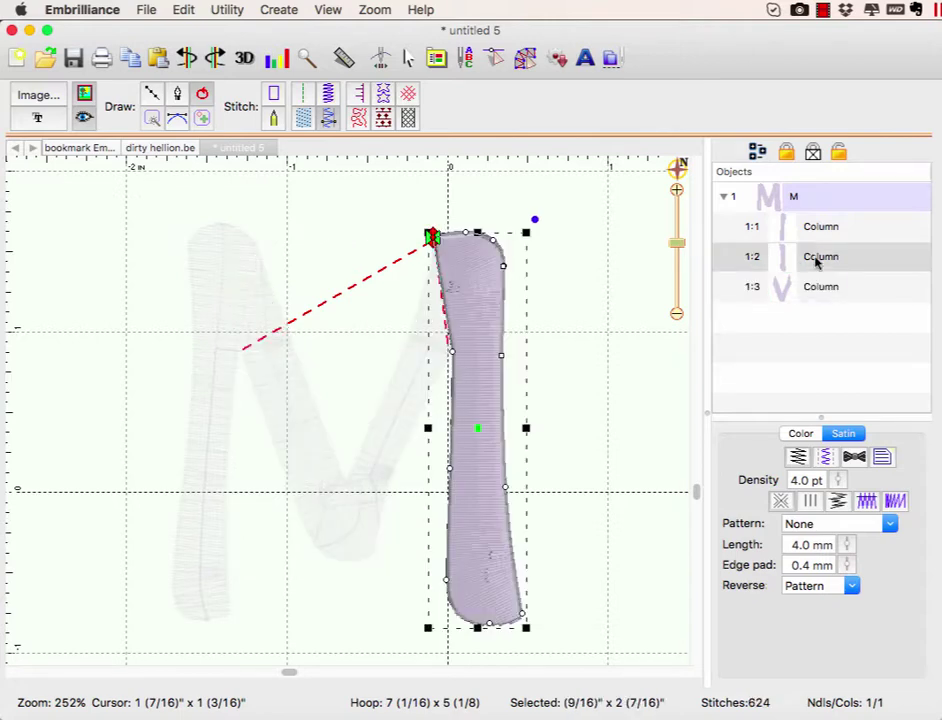
right_click(817, 260)
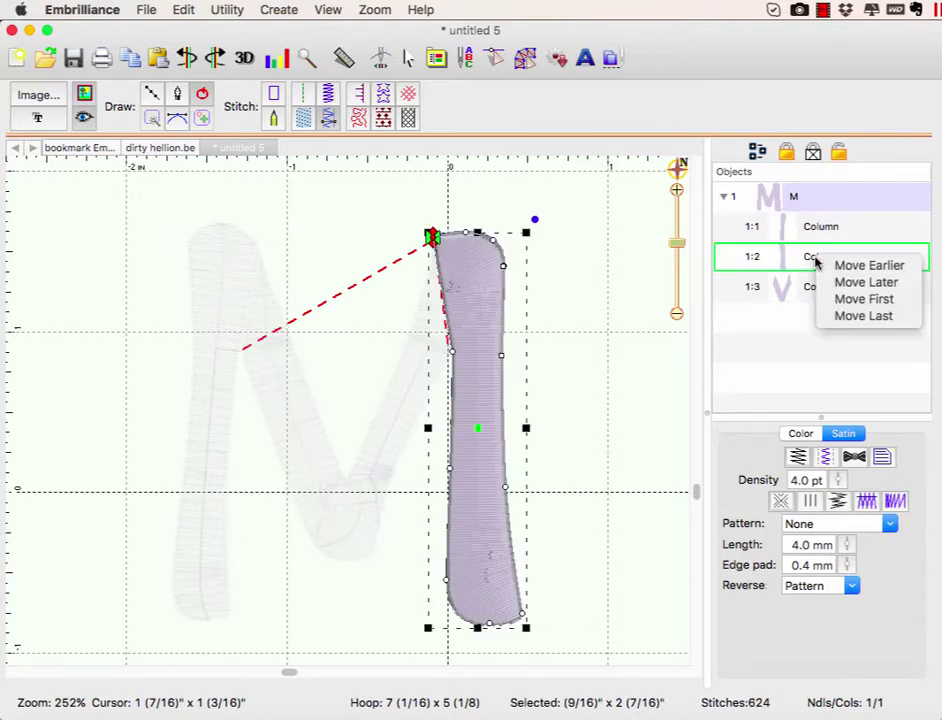
click(862, 316)
click(580, 342)
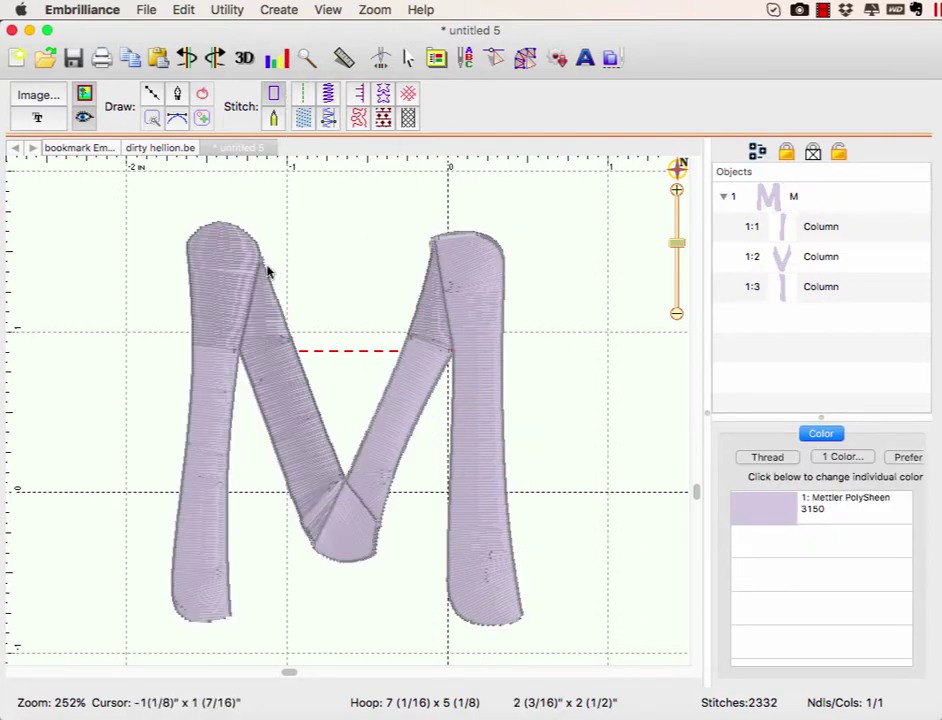
- Apply Create > Auto Entry/Exit, dropping the M to 2301 stitches, and start the stitch simulator
click(231, 271)
click(267, 357)
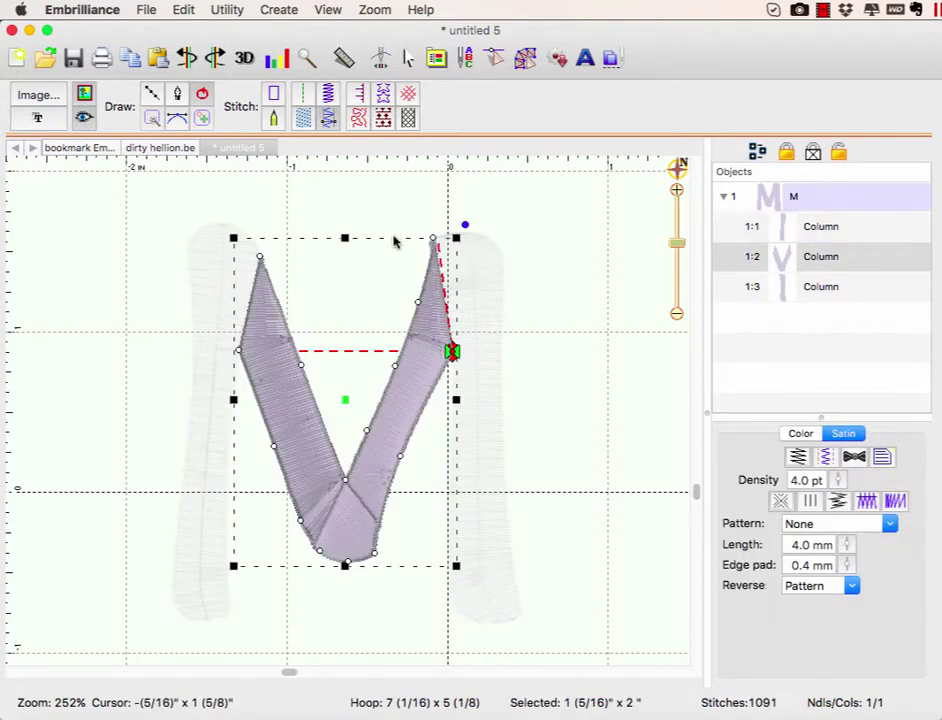
click(370, 206)
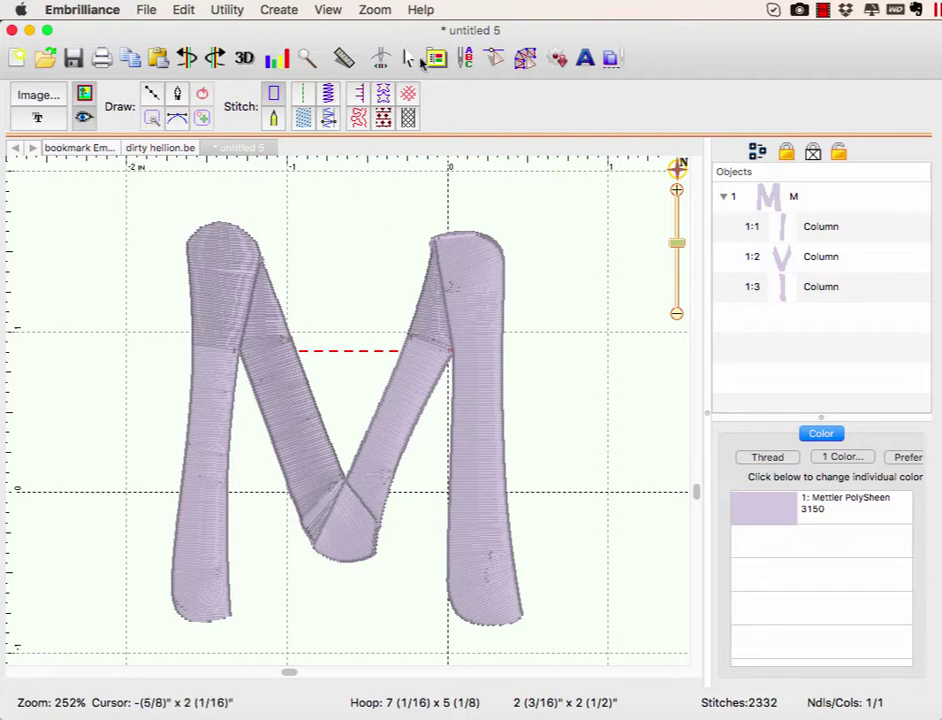
click(276, 12)
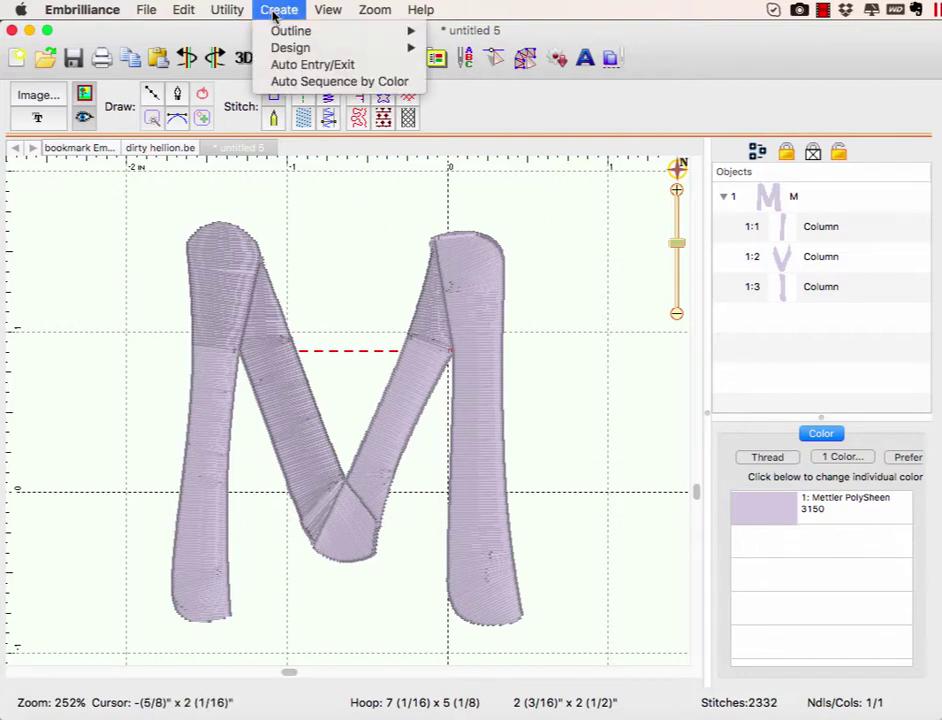
click(285, 66)
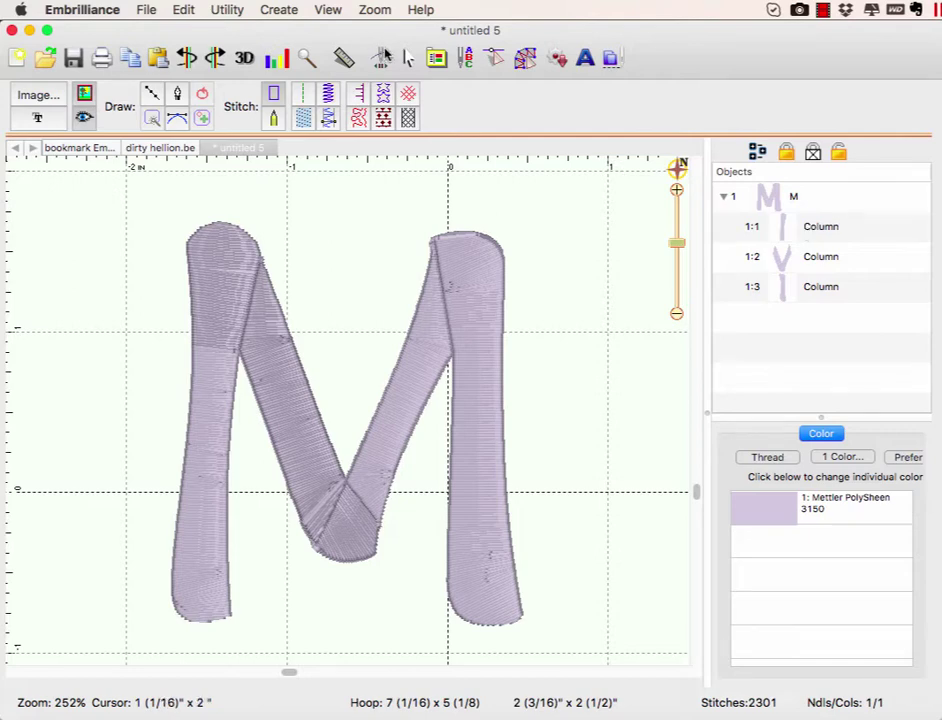
click(282, 48)
- Play the M's full stitch-out in the simulator, then exit back to the Select tool
mouse_move(245, 92)
mouse_down()
mouse_move(622, 132)
mouse_move(658, 147)
mouse_move(840, 135)
mouse_up()
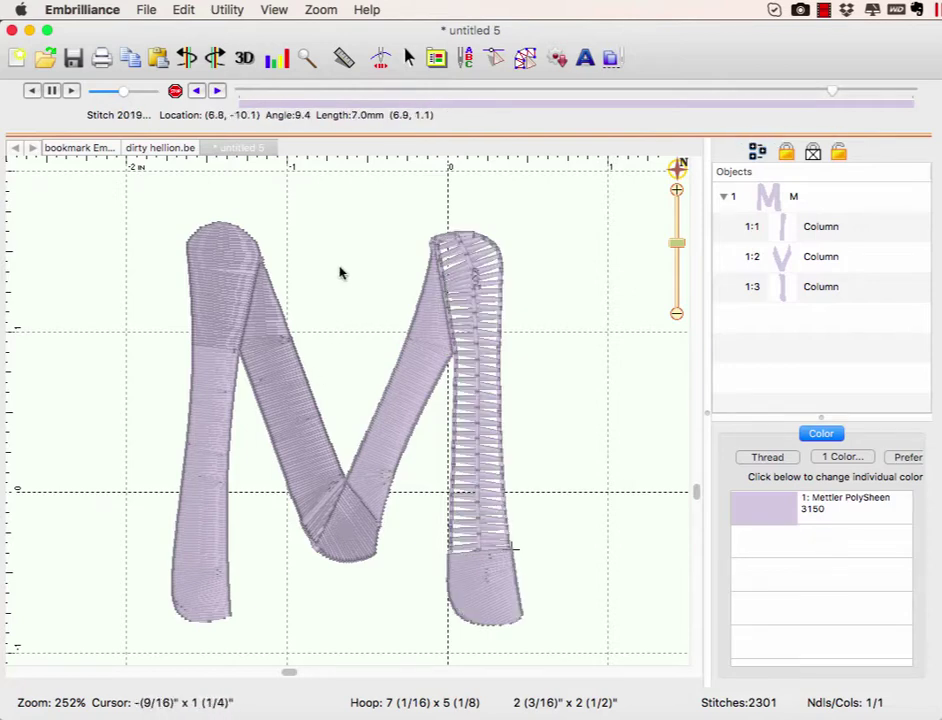
click(410, 60)
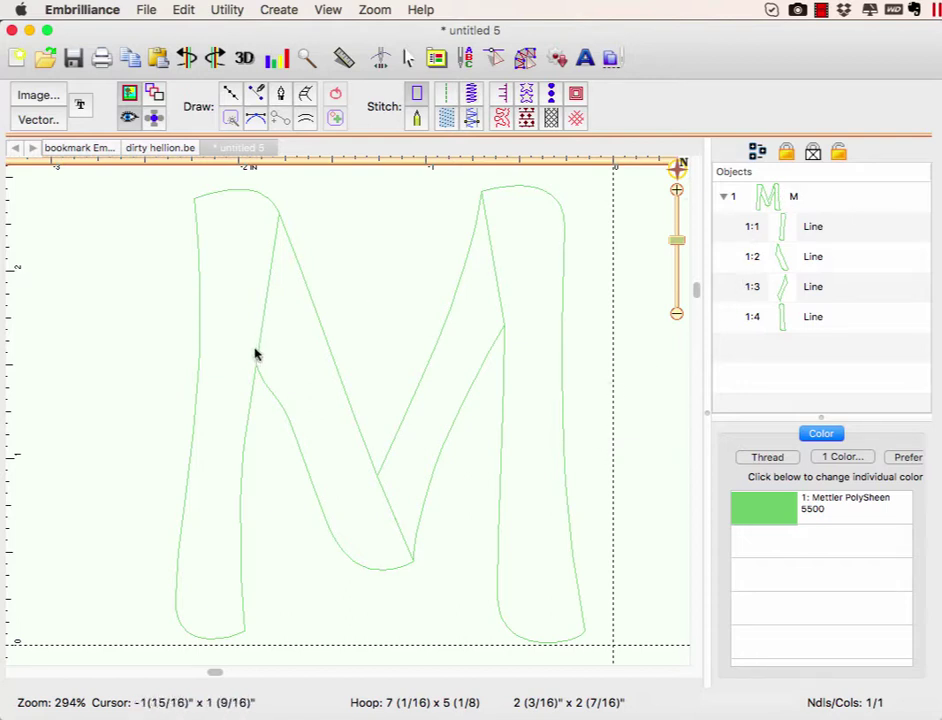
- Convert all four green M outline strokes into satin columns (2301 stitches), then select the left stroke
click(806, 200)
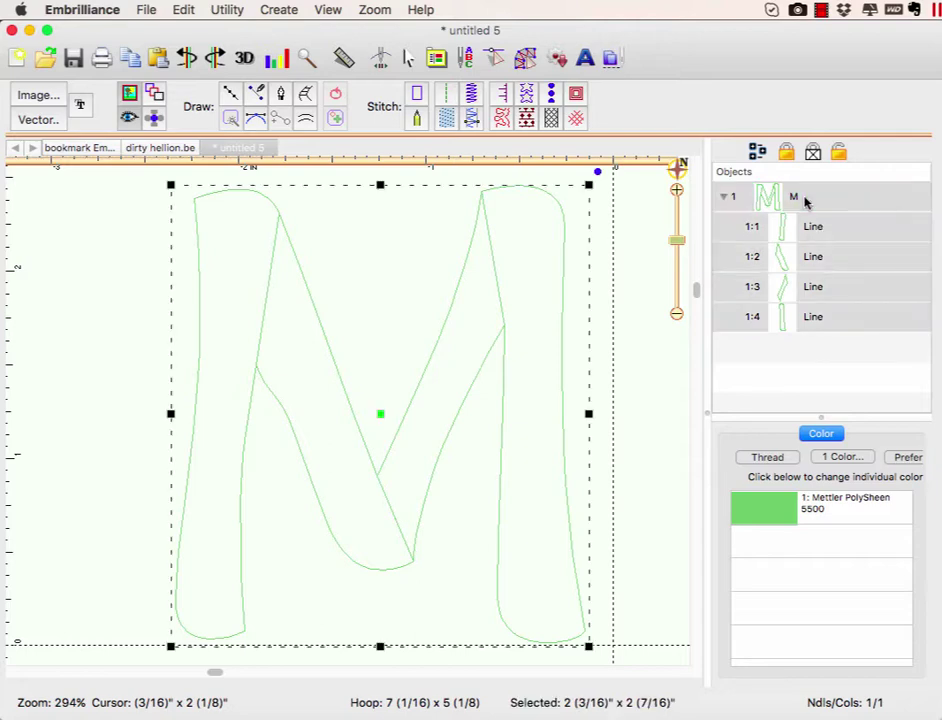
click(473, 119)
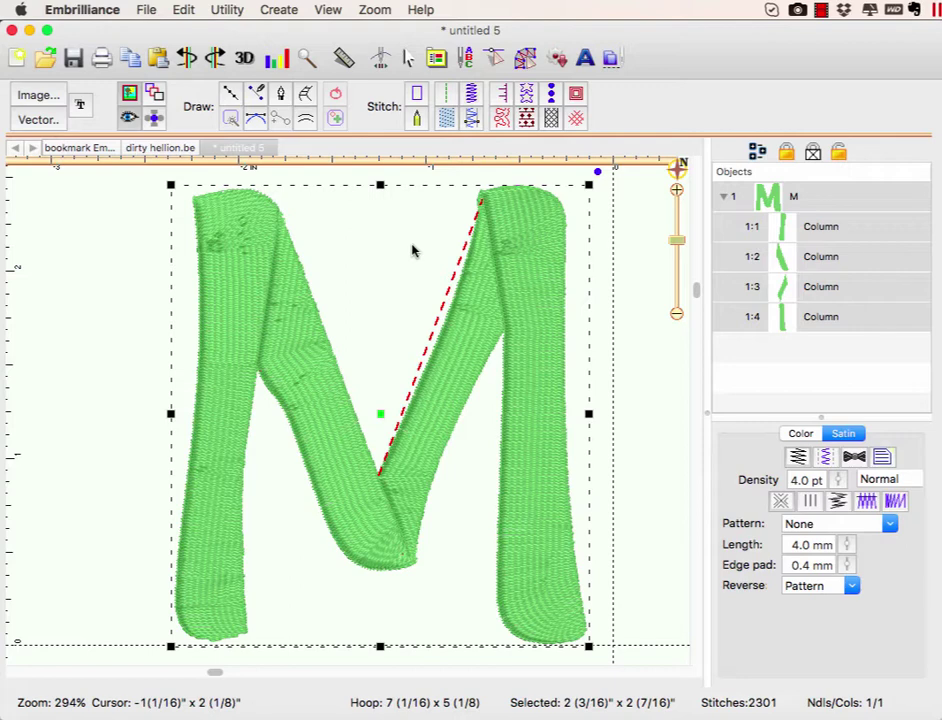
click(245, 57)
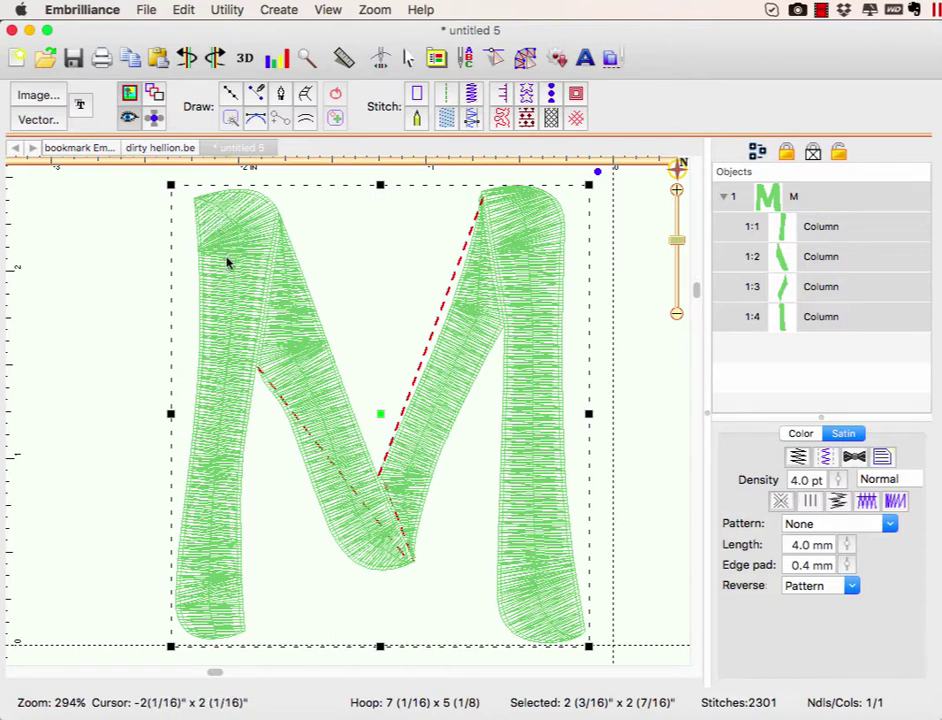
click(244, 60)
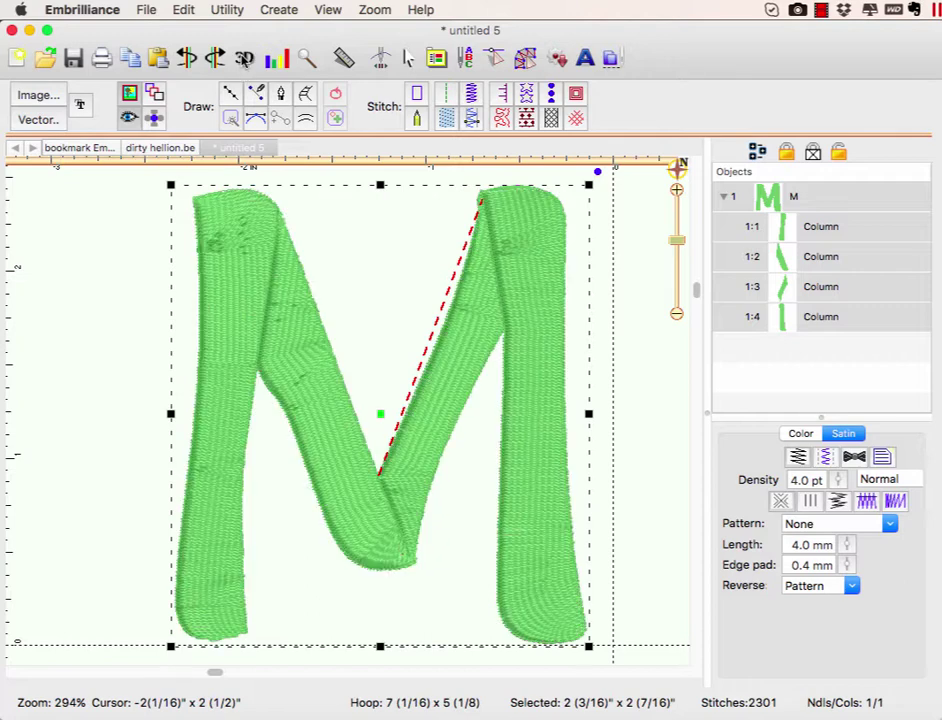
click(357, 308)
click(254, 290)
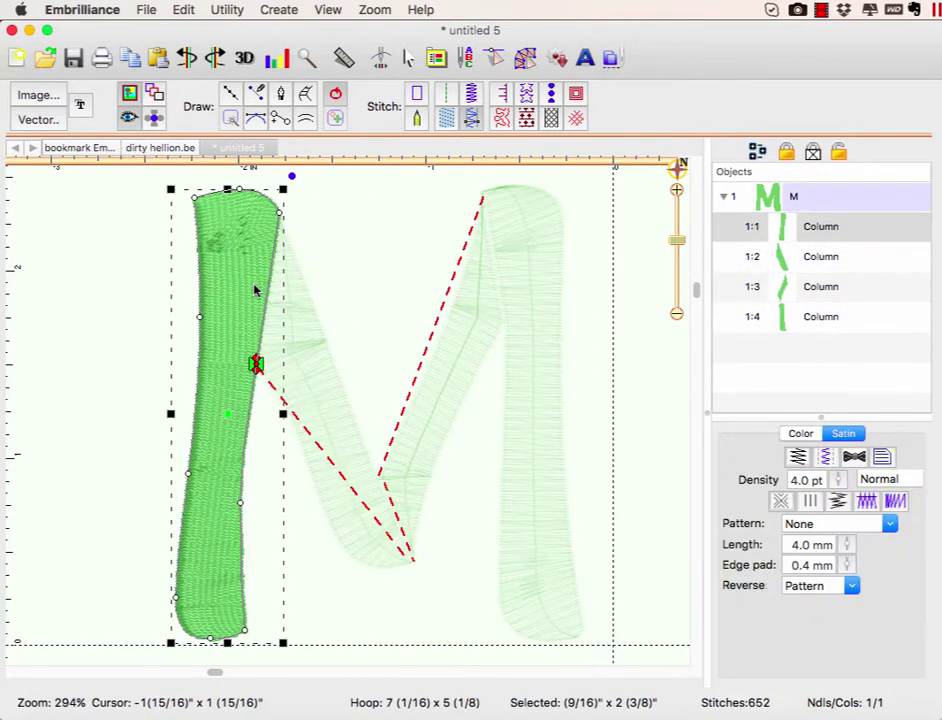
- Add three stitch-angle lines across the left stroke at its bottom, middle and top
click(284, 121)
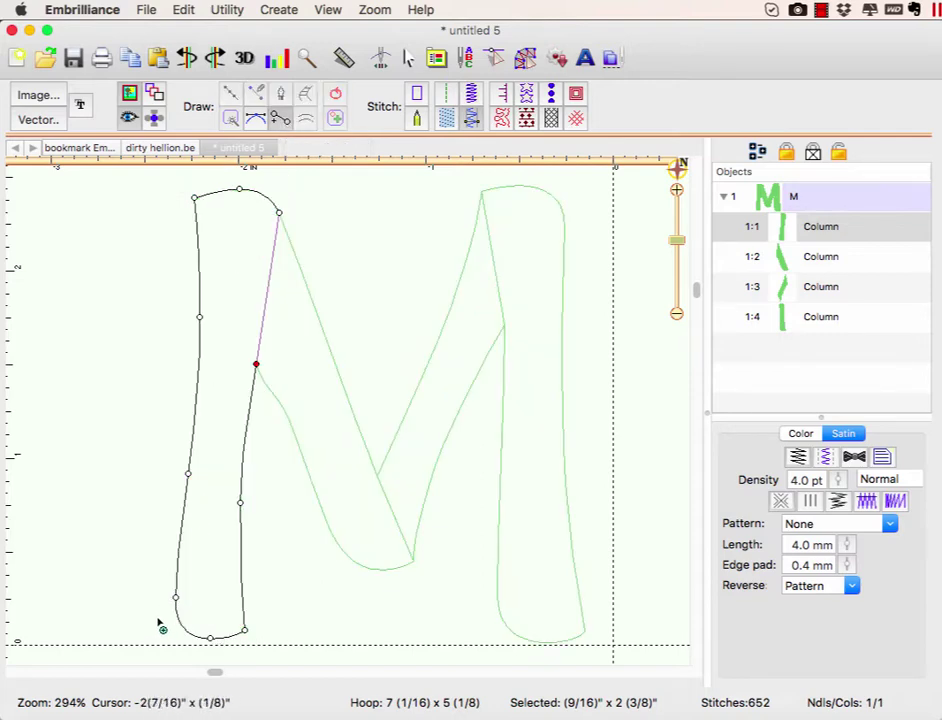
drag(168, 610, 252, 616)
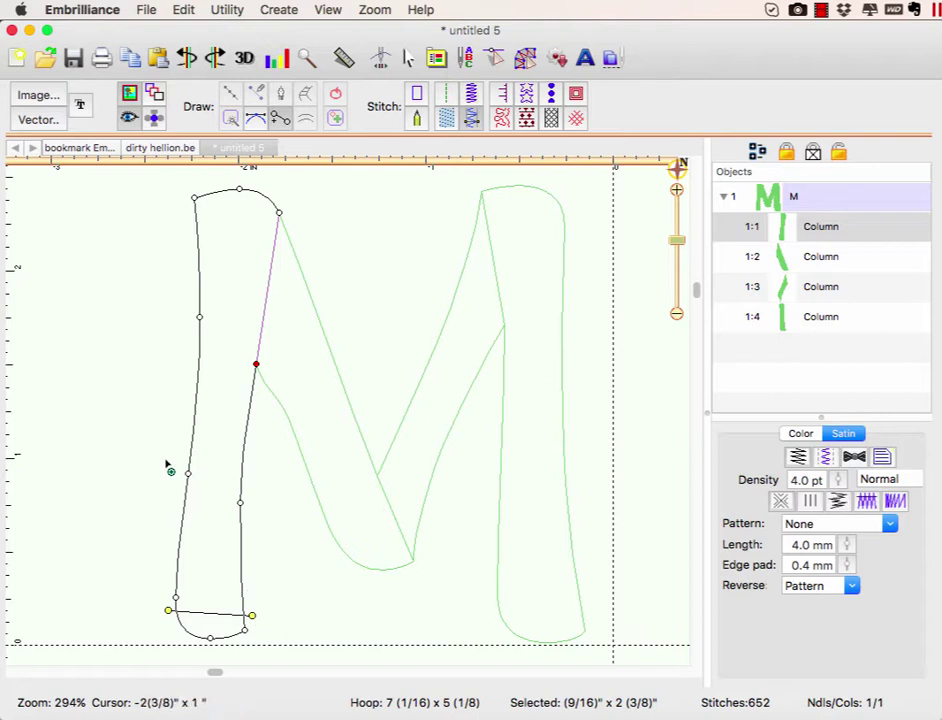
drag(182, 442, 251, 450)
drag(188, 241, 285, 246)
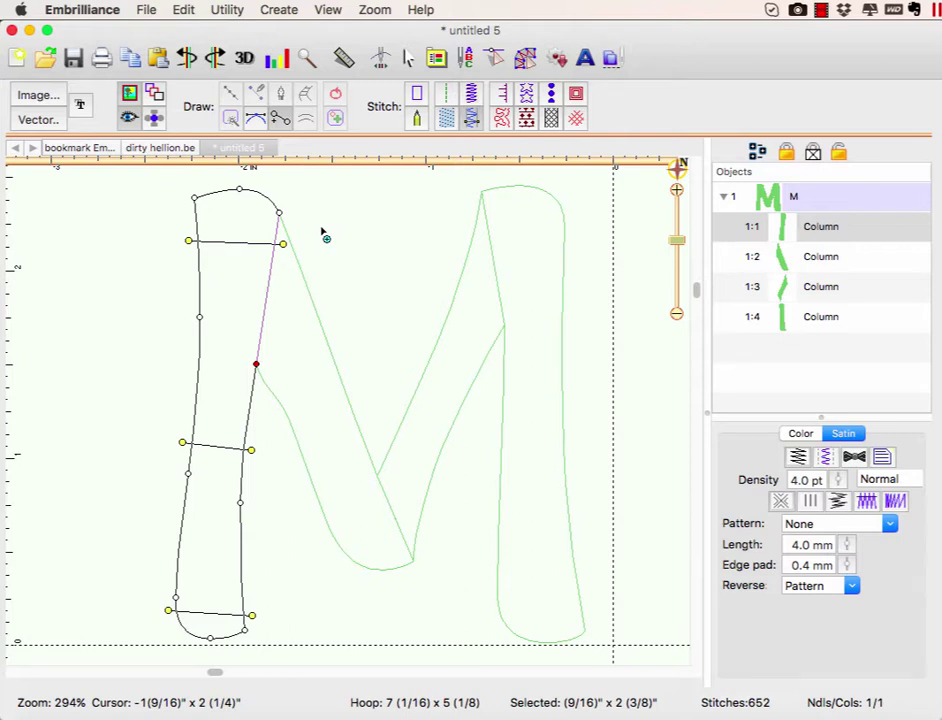
key(Return)
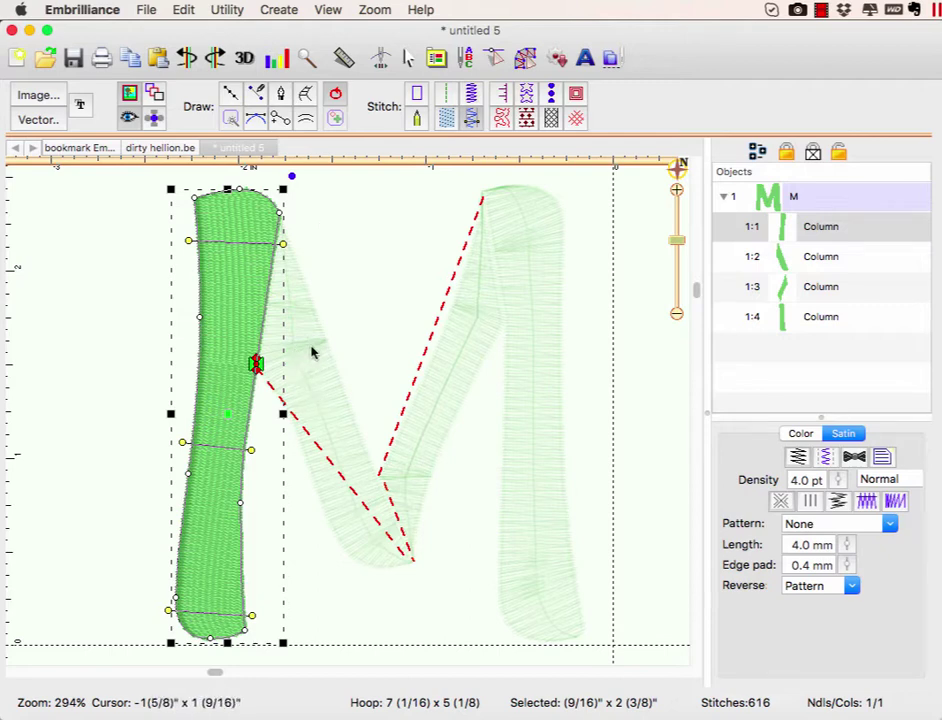
- Add two stitch-angle lines across the first diagonal stroke of the M
click(323, 389)
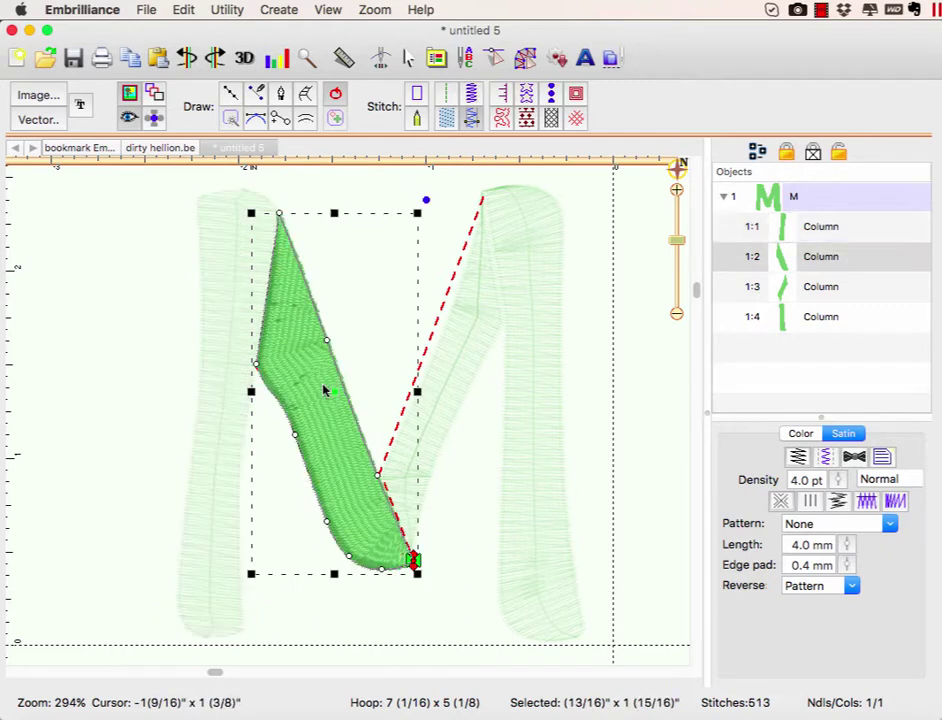
click(281, 119)
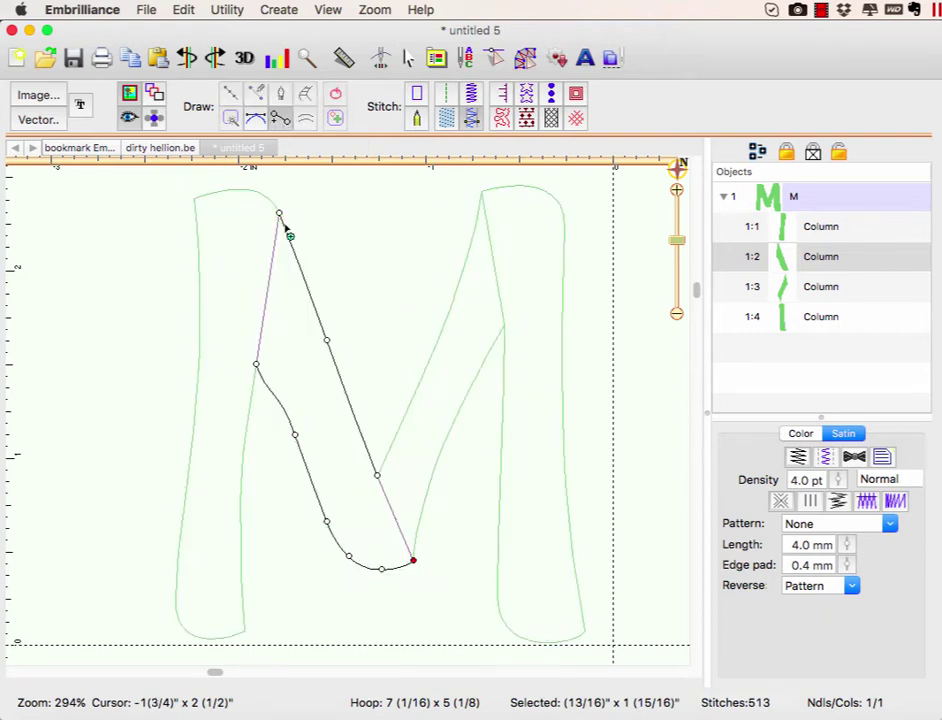
drag(346, 554, 417, 527)
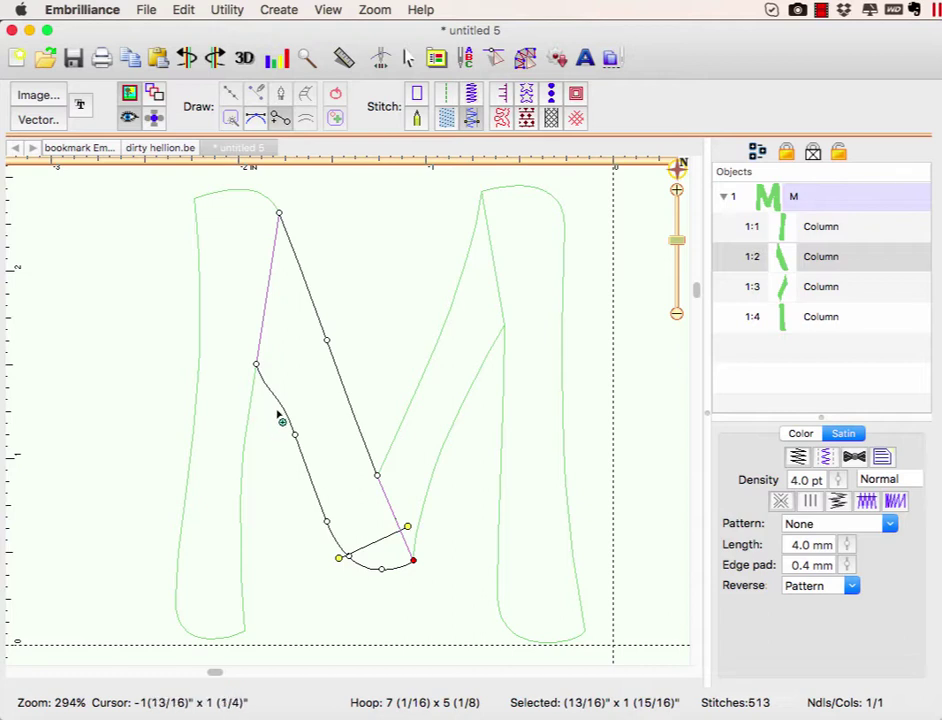
drag(275, 396, 333, 332)
key(Return)
- Adjust the stitch-angle line on the first diagonal stroke
click(353, 362)
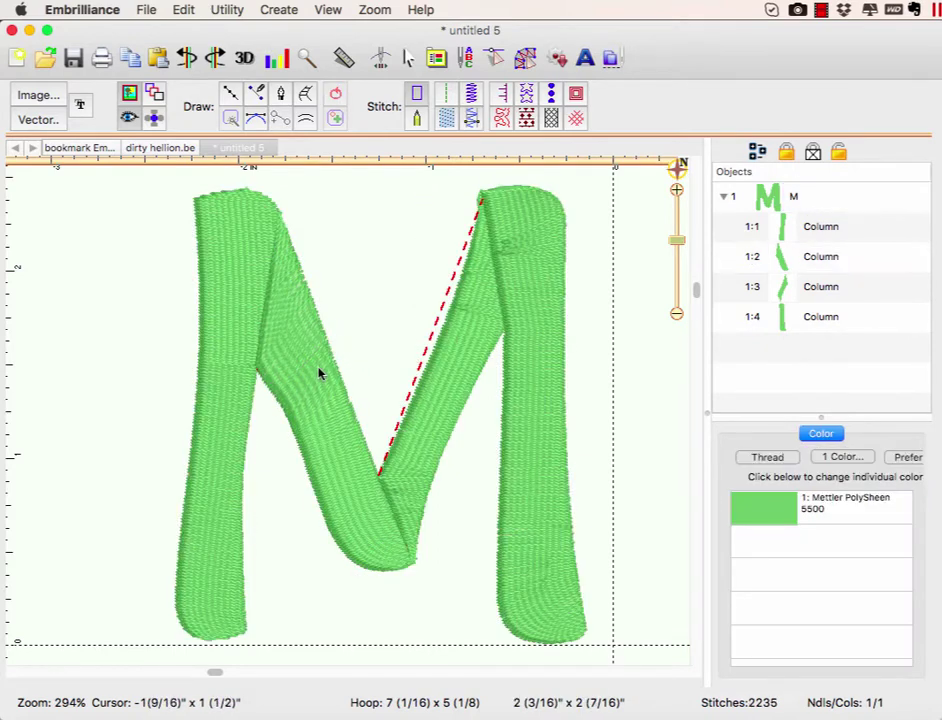
click(330, 354)
drag(334, 337, 345, 362)
- Add two stitch-angle lines to the right diagonal stroke and raise its lower left edge
click(441, 362)
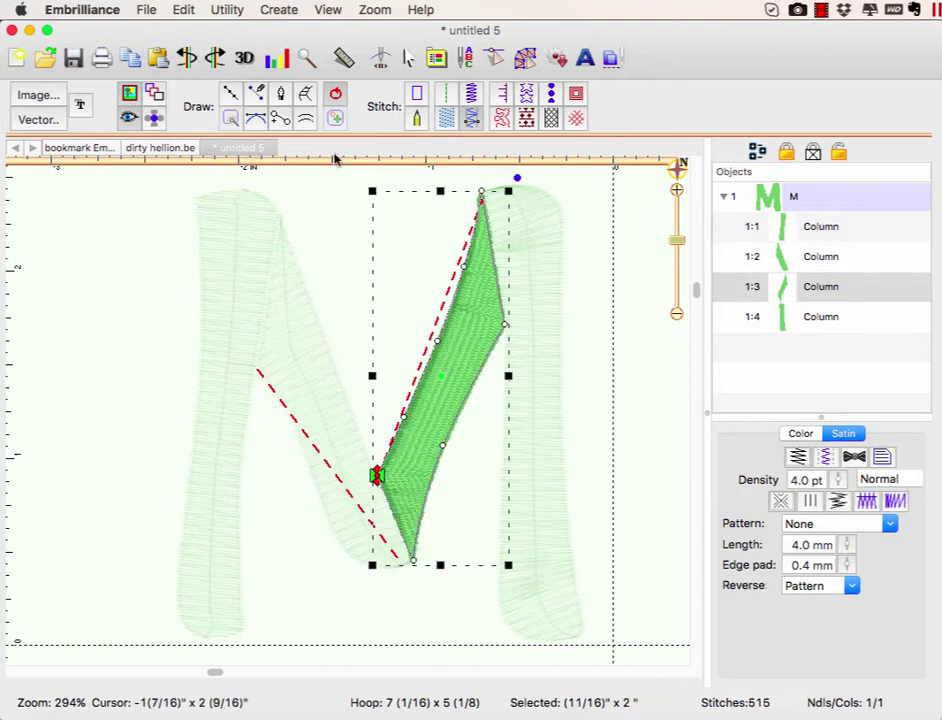
click(281, 122)
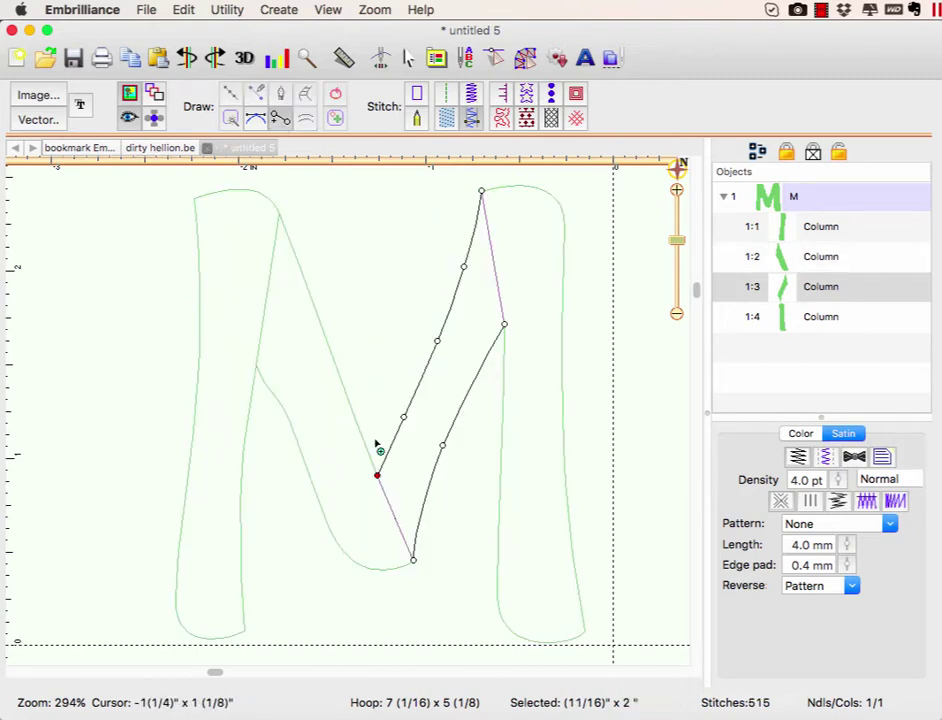
drag(384, 438, 440, 480)
drag(455, 292, 487, 387)
click(412, 310)
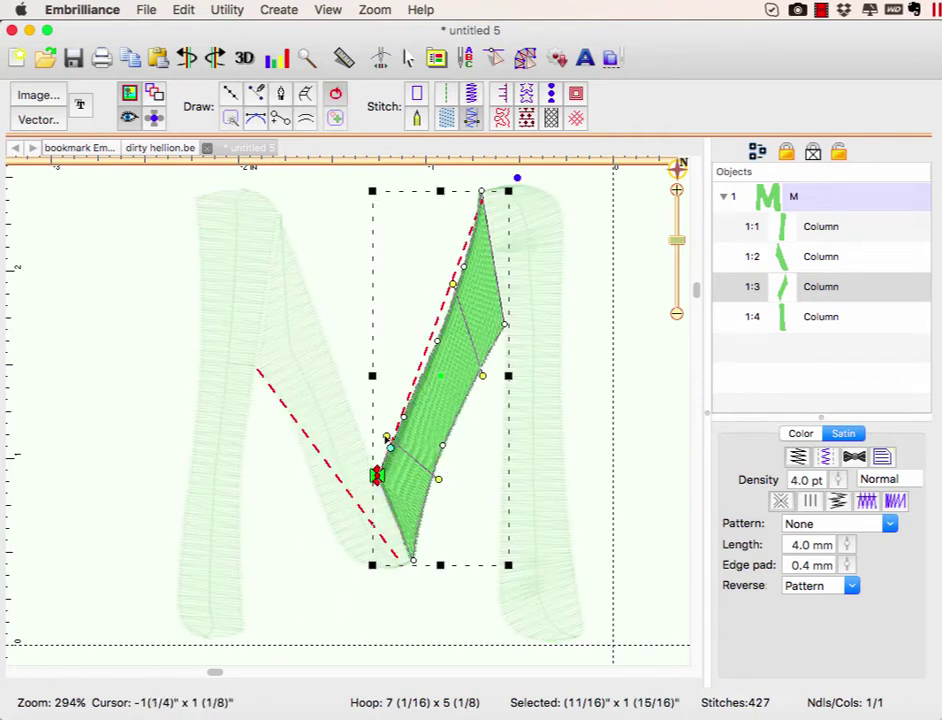
drag(386, 440, 388, 421)
click(470, 473)
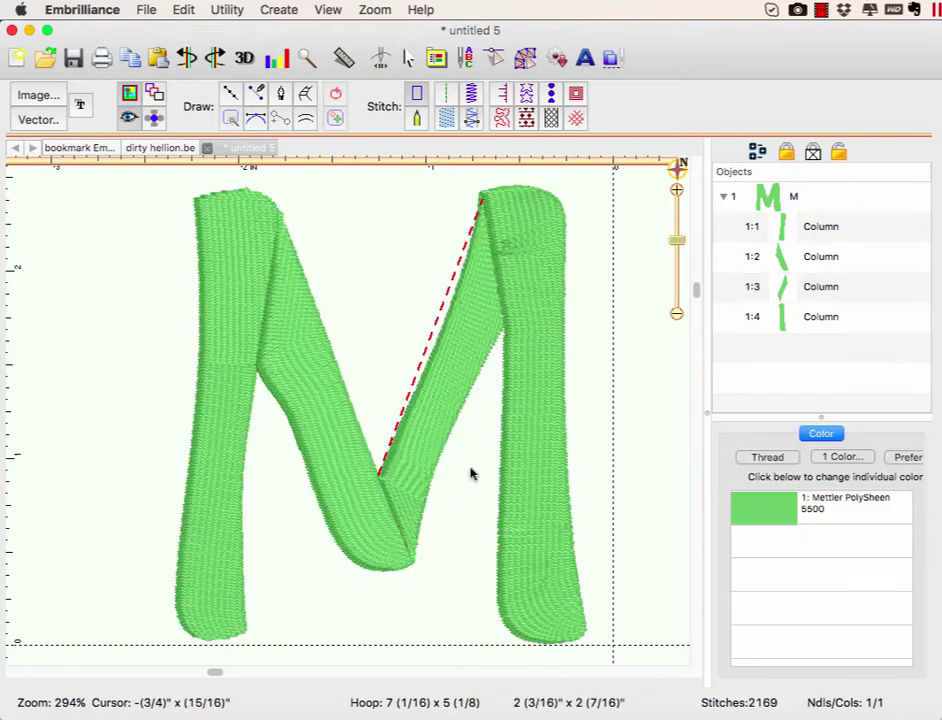
- Add a stitch-angle line across the right vertical stroke, bringing the M to 2190 stitches
click(547, 437)
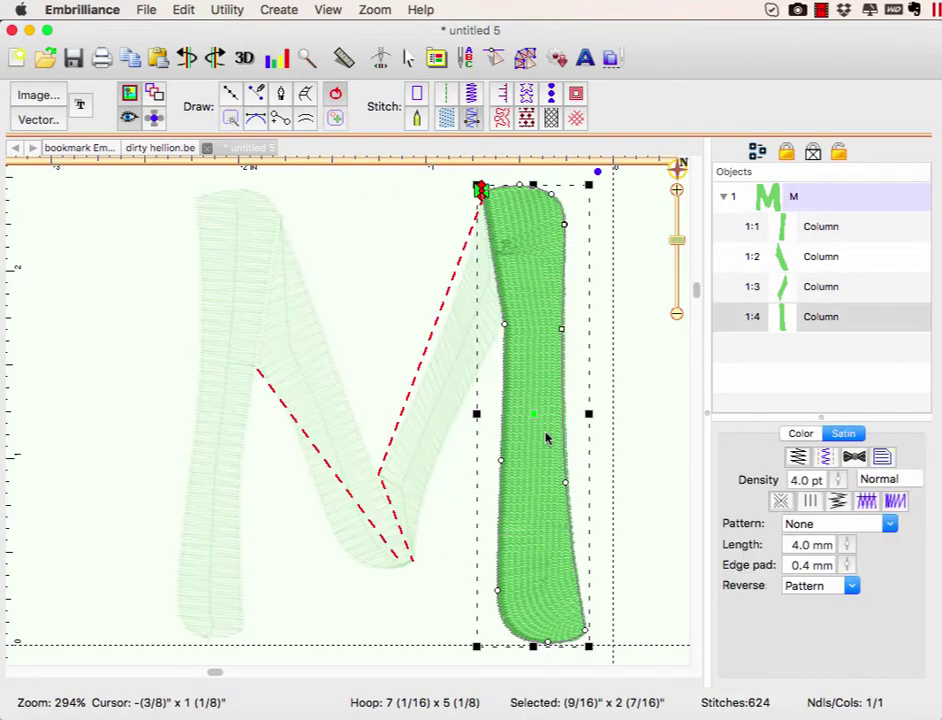
click(278, 119)
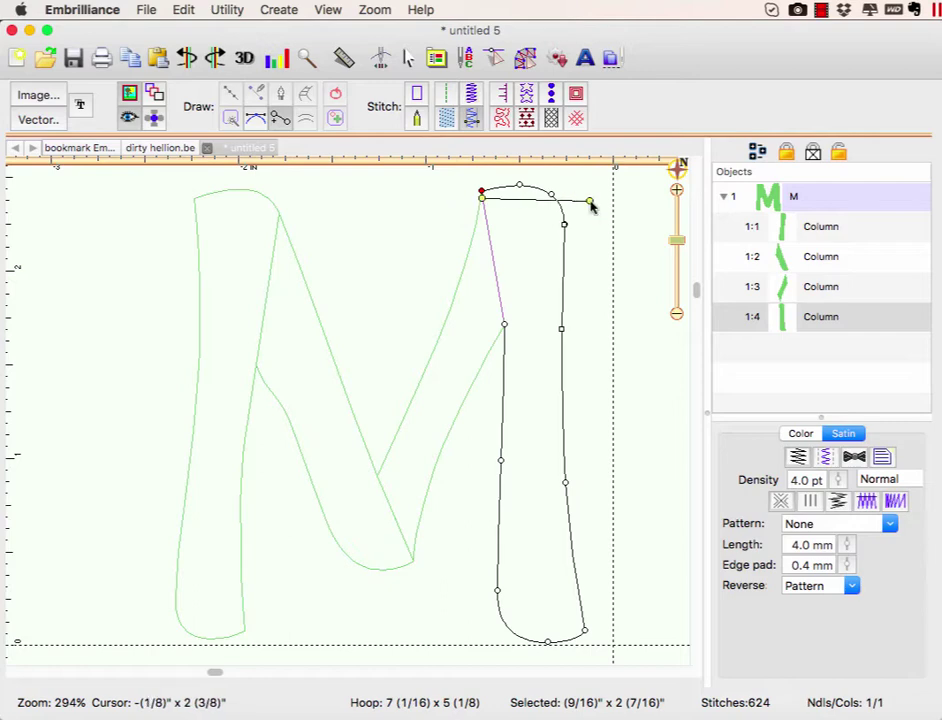
mouse_move(490, 518)
mouse_down()
mouse_move(587, 528)
mouse_move(576, 518)
mouse_up()
key(Return)
click(349, 283)
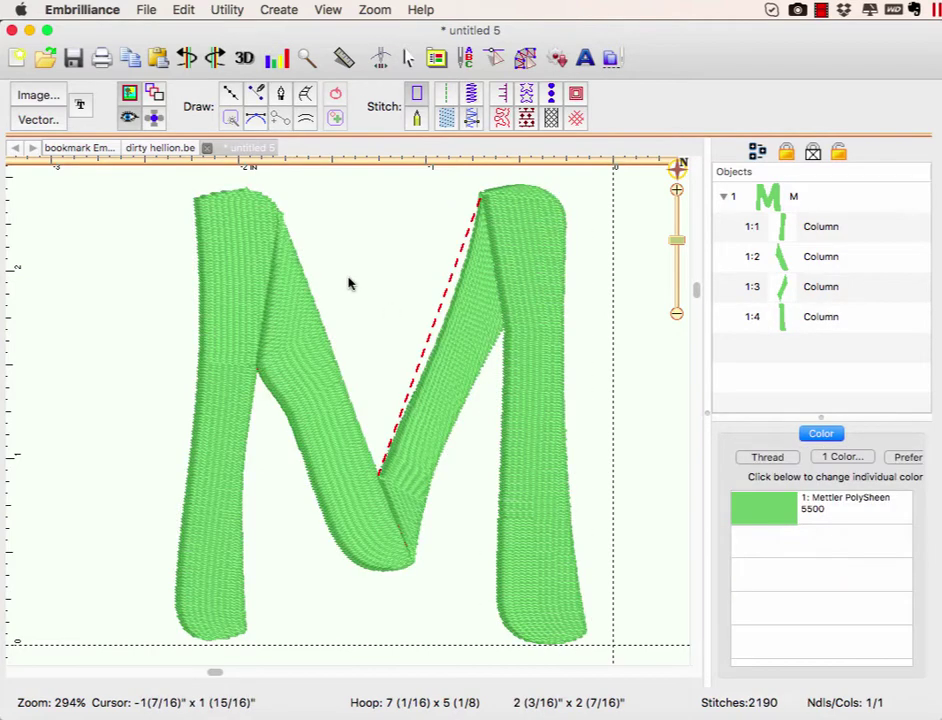
- Apply Auto Entry/Exit from the Create menu so the M gets automatic entry and exit points
click(280, 11)
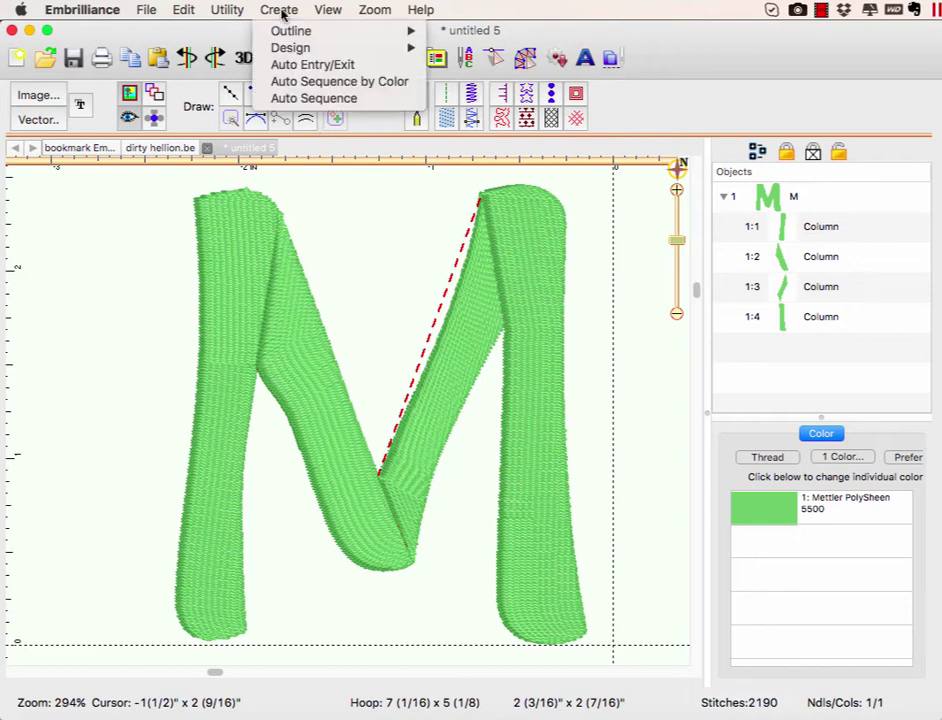
click(293, 66)
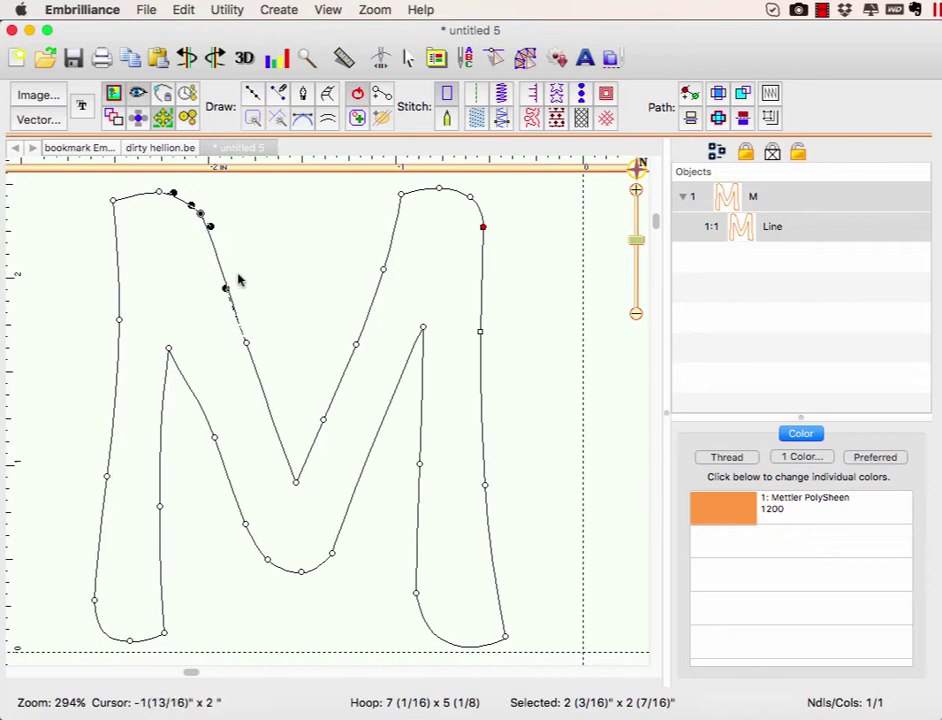
drag(225, 204, 180, 362)
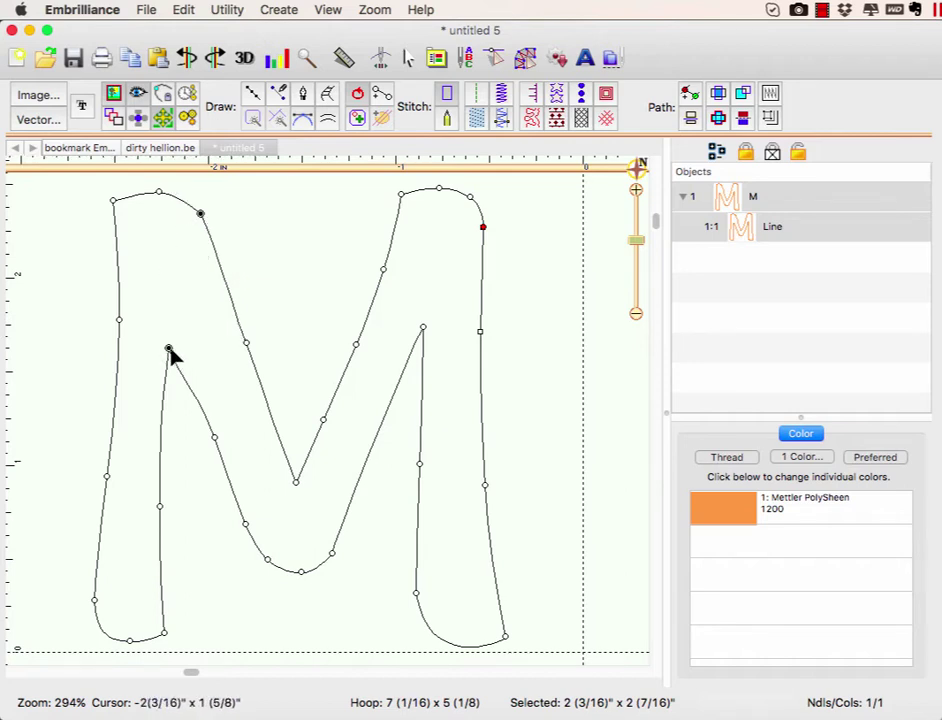
- Add break lines from the inner left corner to the top and across the middle V's bottom
right_click(168, 348)
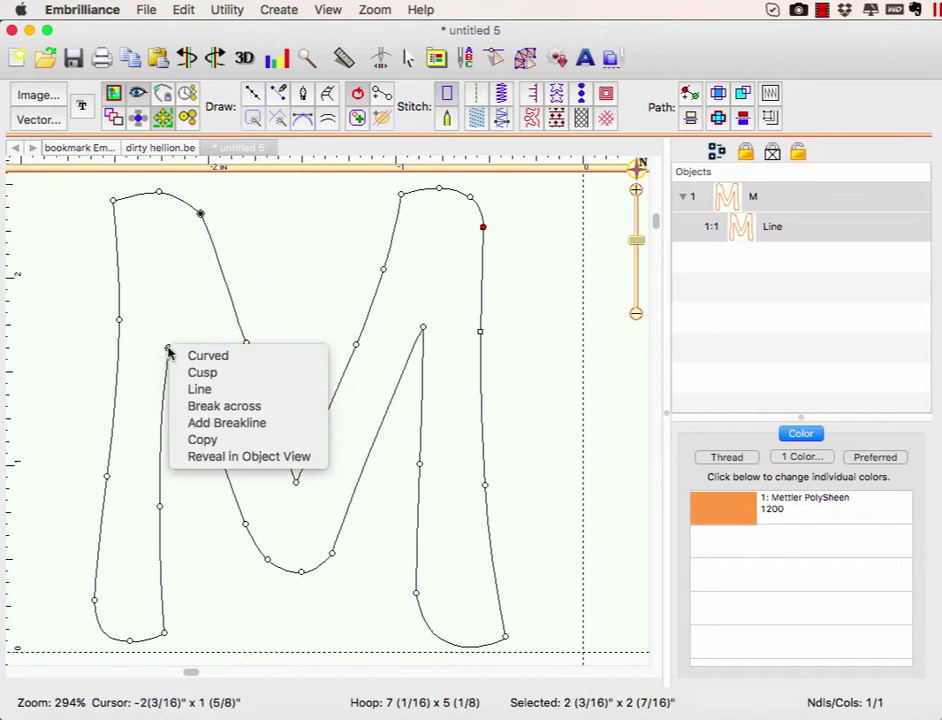
click(285, 428)
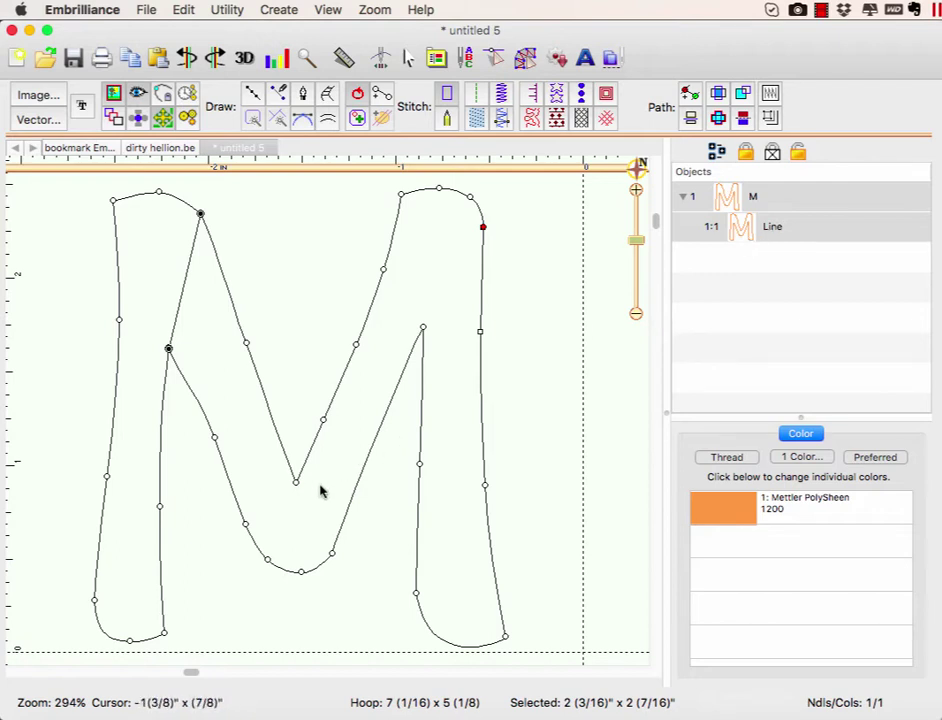
mouse_move(310, 476)
mouse_down()
mouse_move(280, 473)
mouse_move(326, 568)
mouse_move(358, 578)
mouse_move(337, 568)
mouse_up()
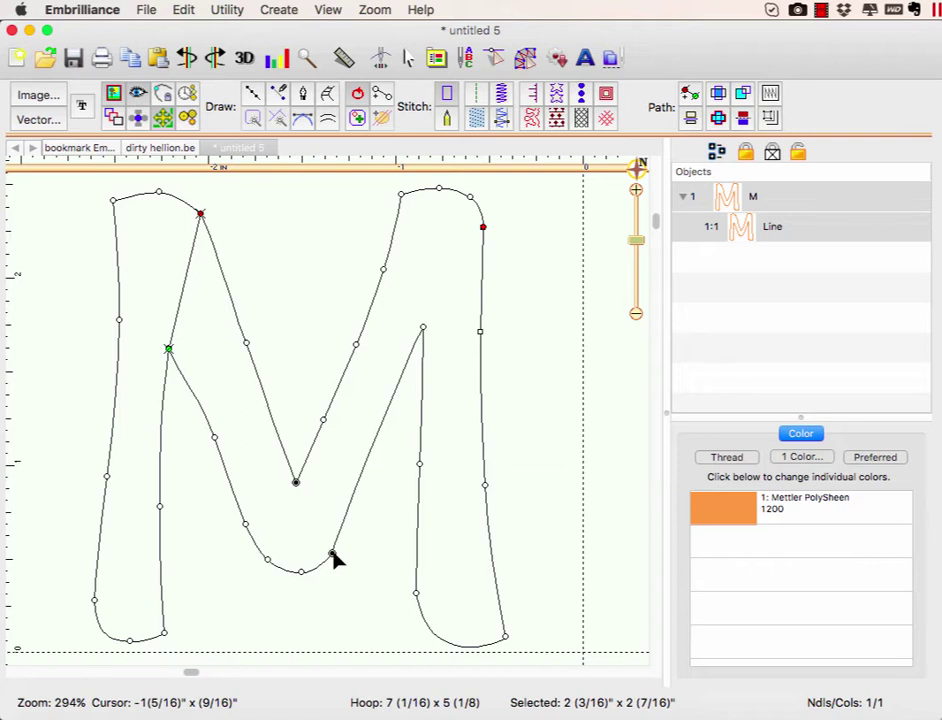
right_click(333, 557)
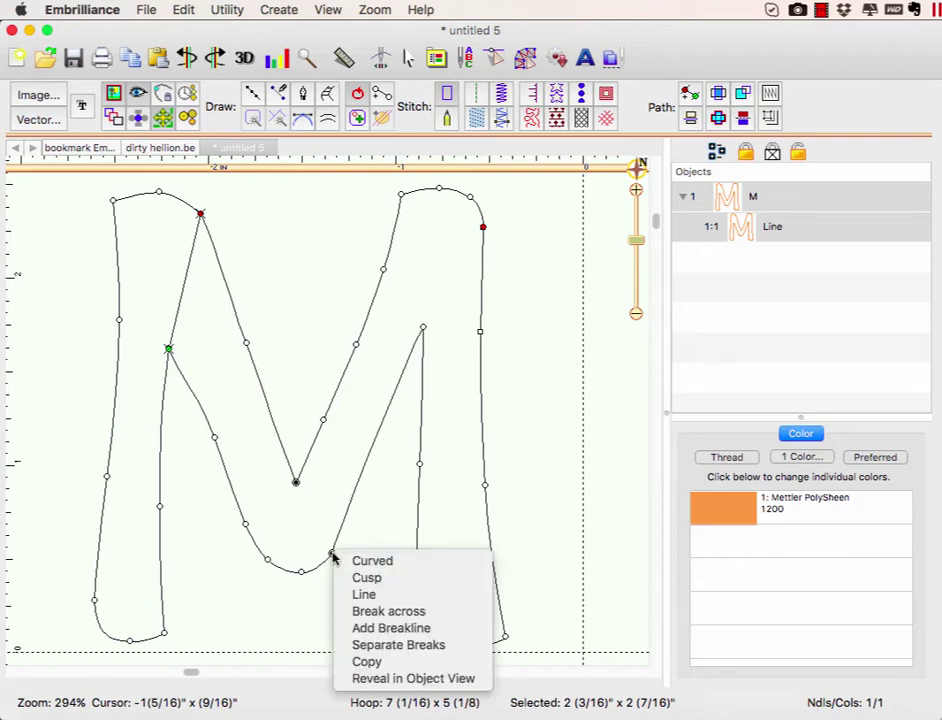
click(418, 628)
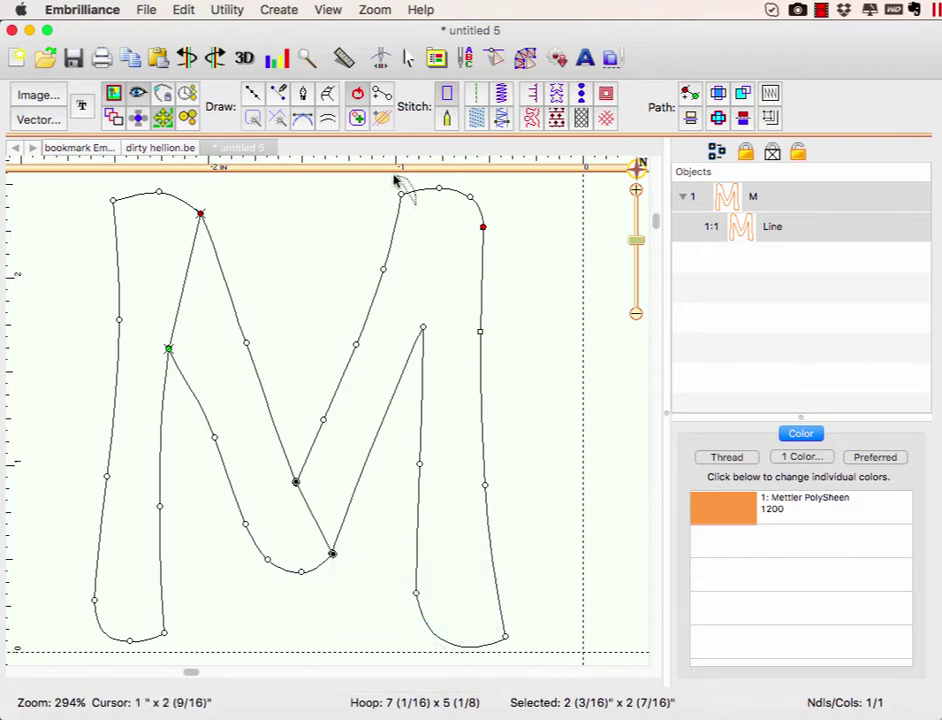
- Add a right-stroke break line and convert the M to a 2321-stitch satin column at 4.0 pt
drag(395, 180, 428, 335)
right_click(425, 330)
click(453, 385)
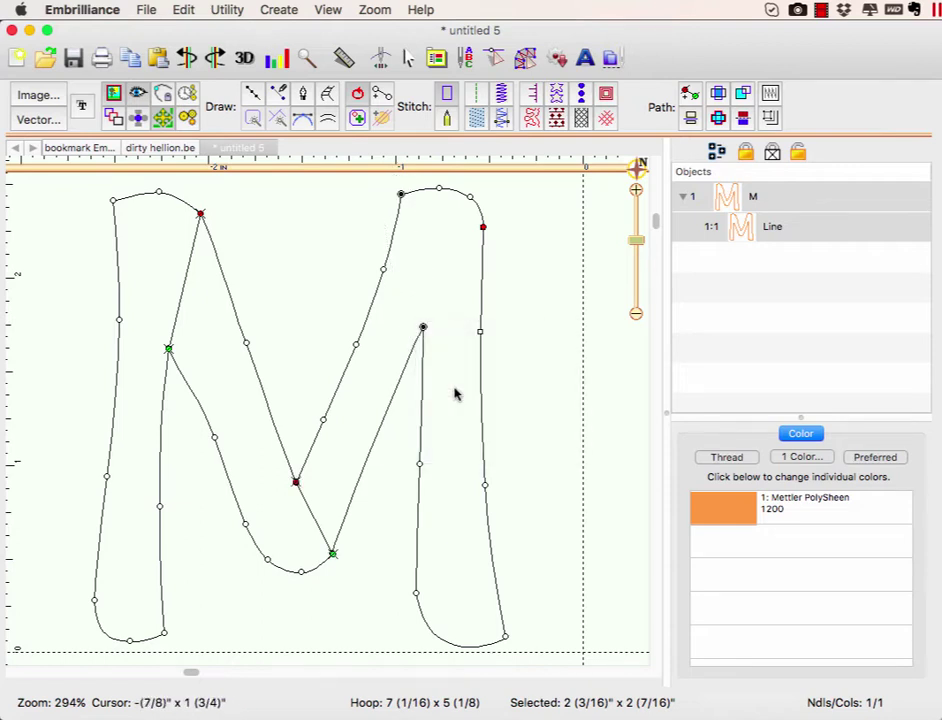
right_click(424, 330)
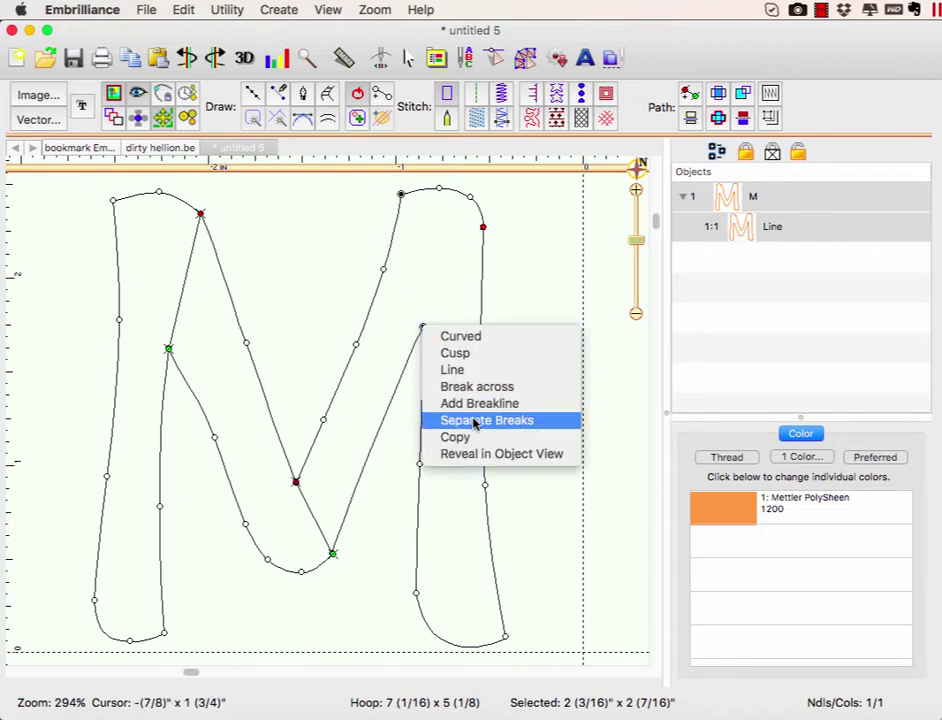
click(469, 403)
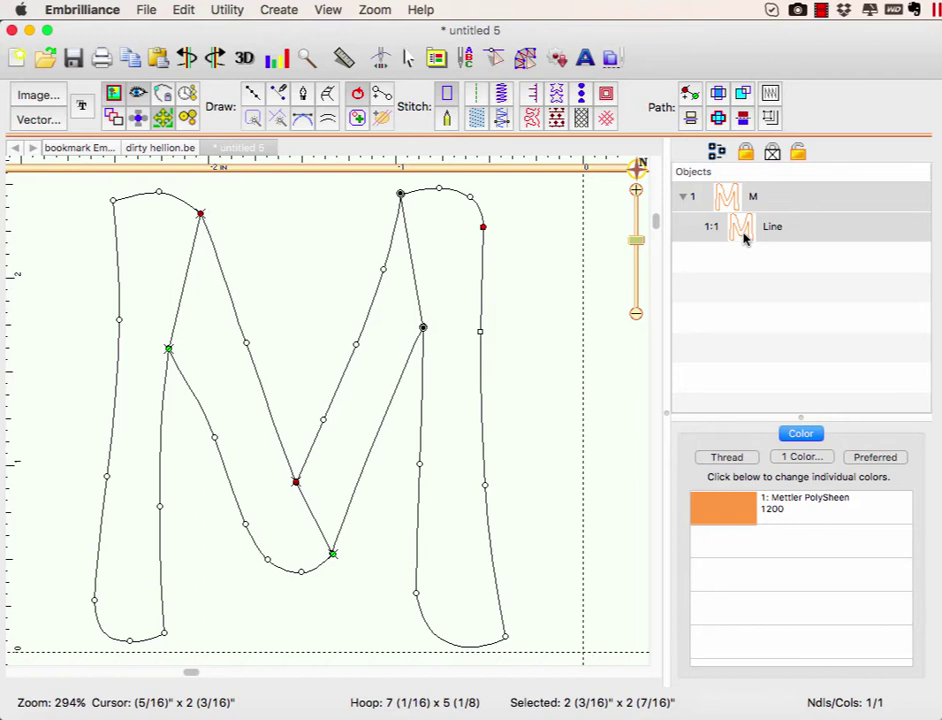
click(502, 120)
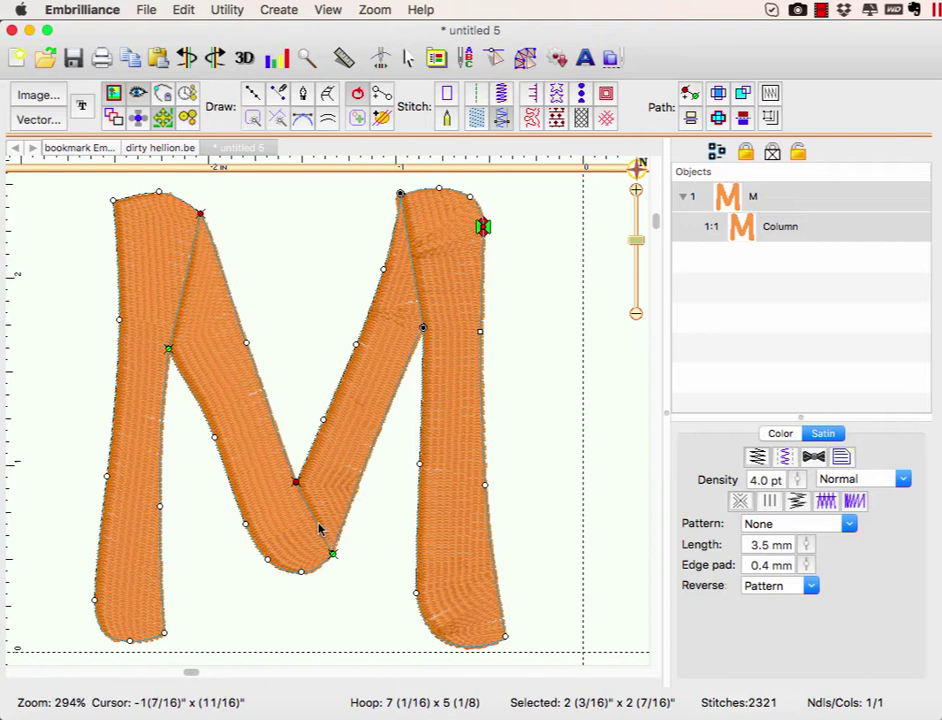
- In Line view, reshape the left stroke's top curve, add a column break, then restore Satin
click(445, 98)
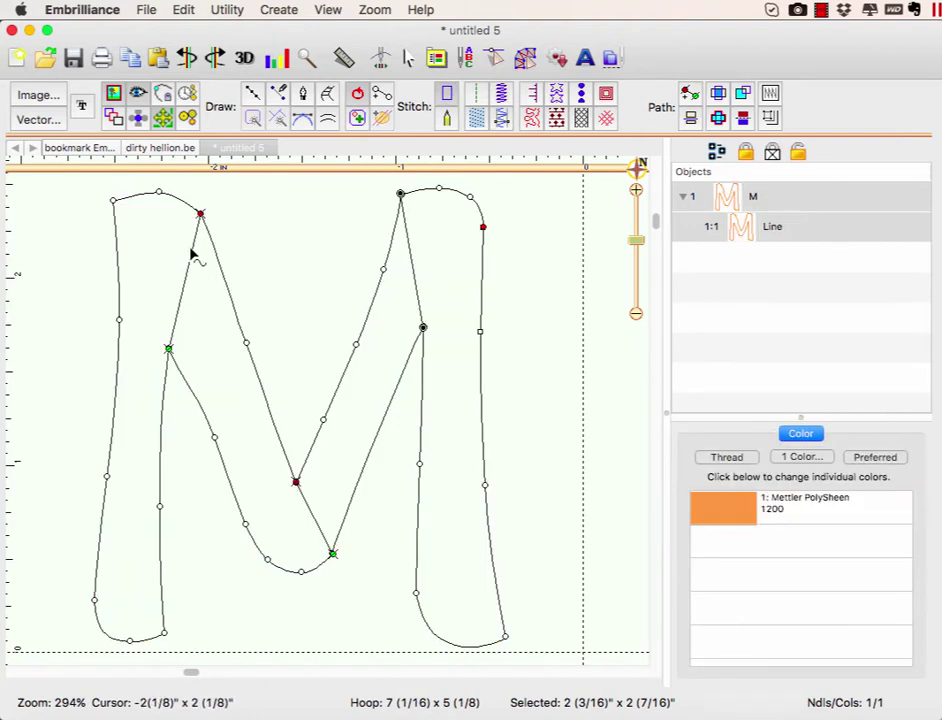
drag(195, 255, 204, 283)
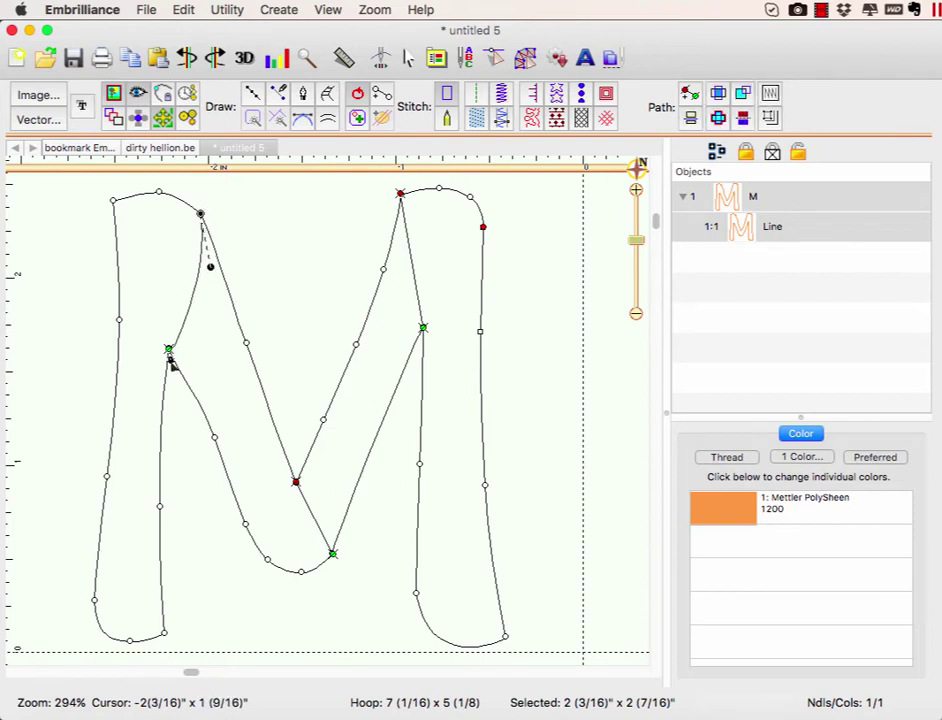
click(172, 366)
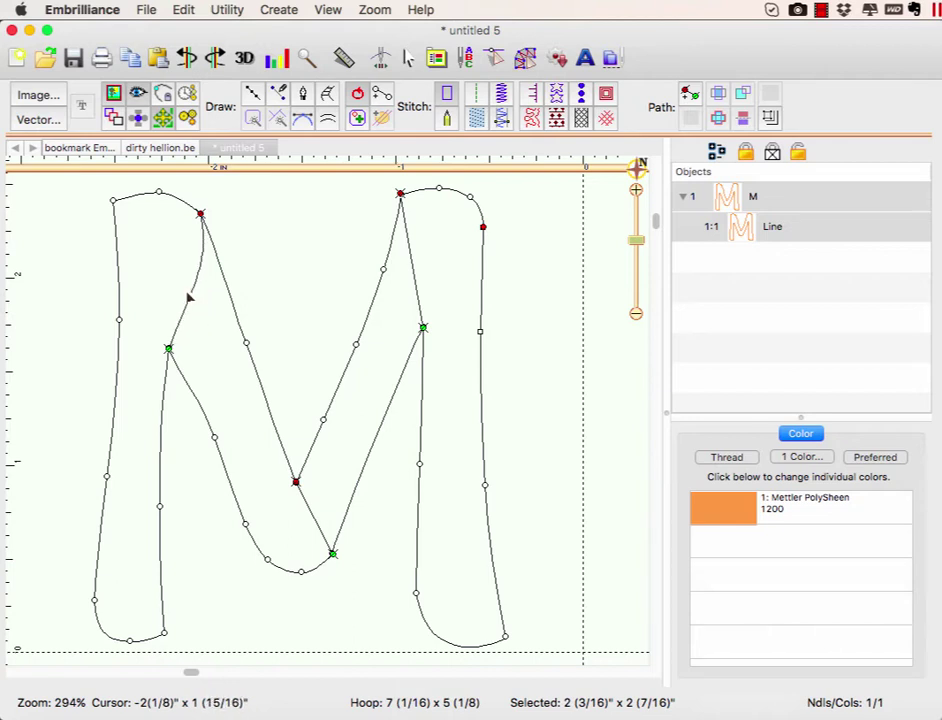
click(224, 271)
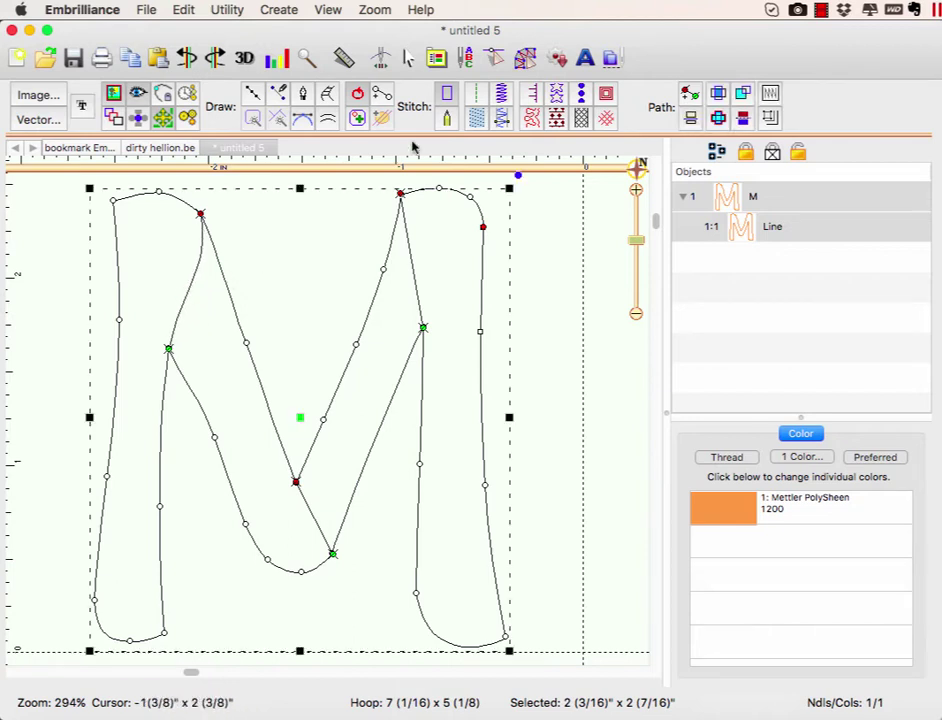
click(500, 120)
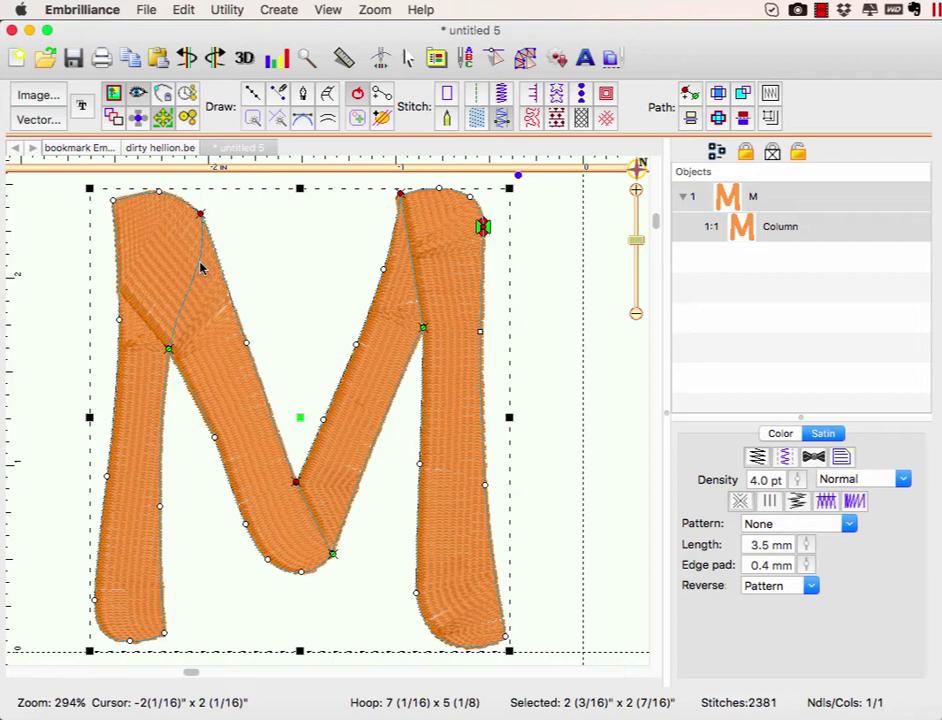
- Adjust the left-stroke and top-left nodes so the M restitches to 2387 stitches
click(169, 352)
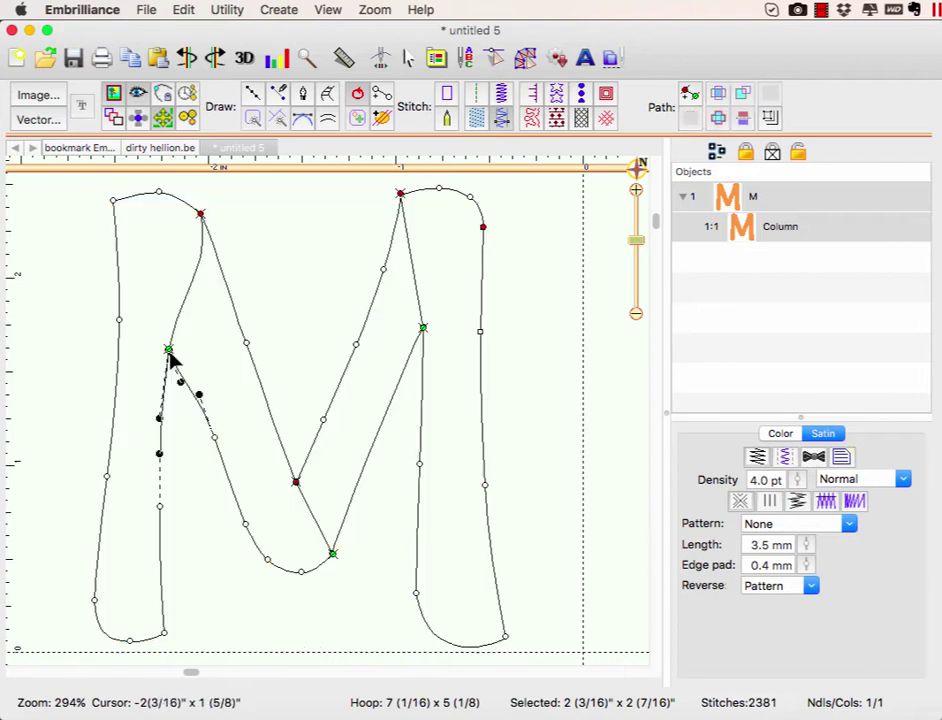
drag(172, 360, 172, 356)
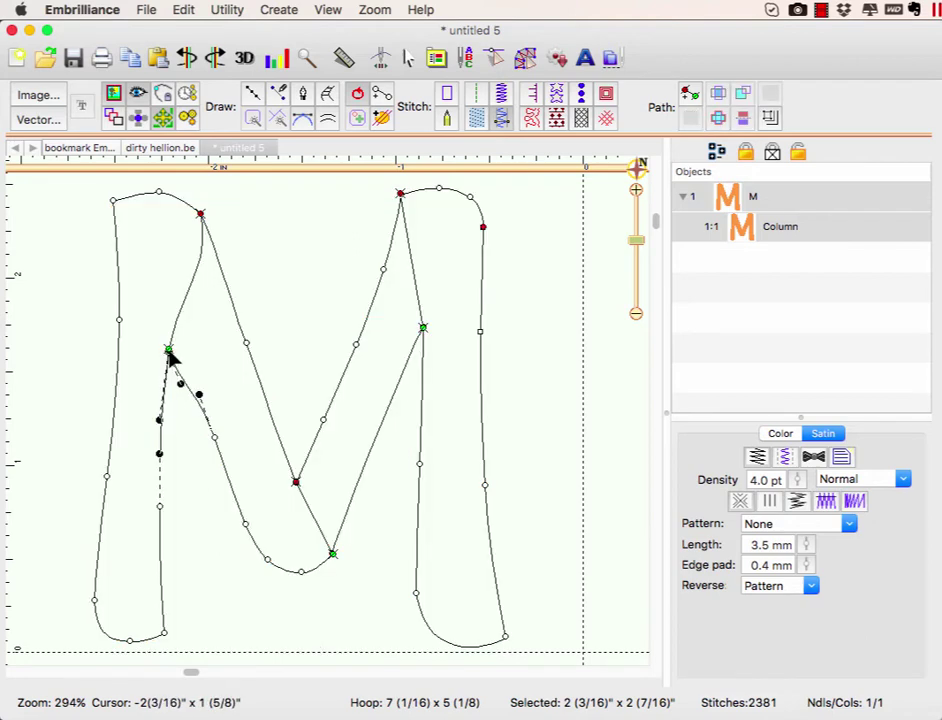
click(201, 216)
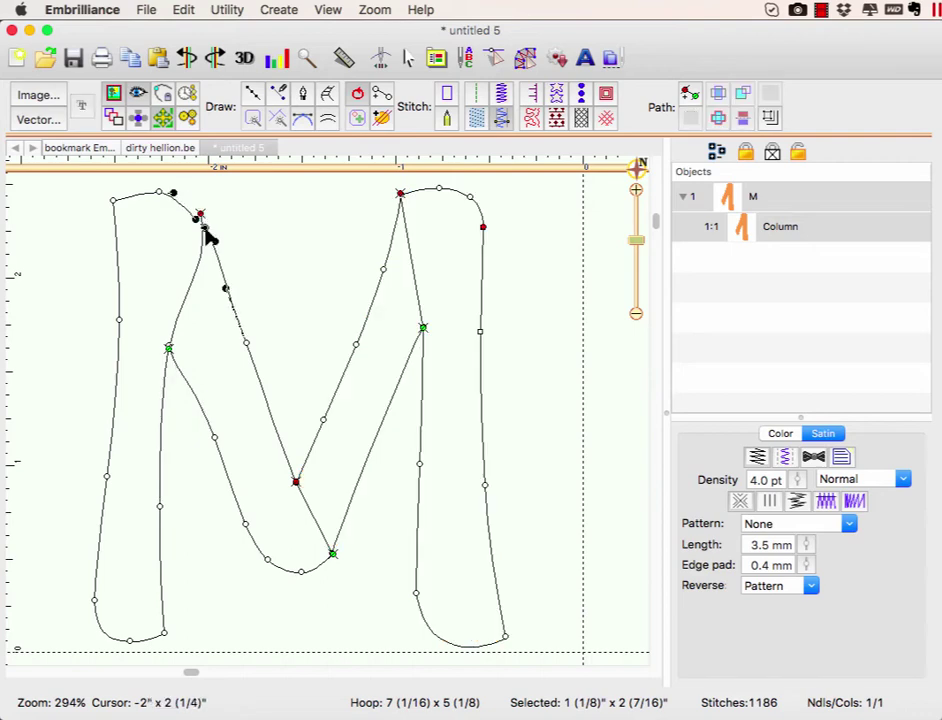
drag(216, 227, 198, 220)
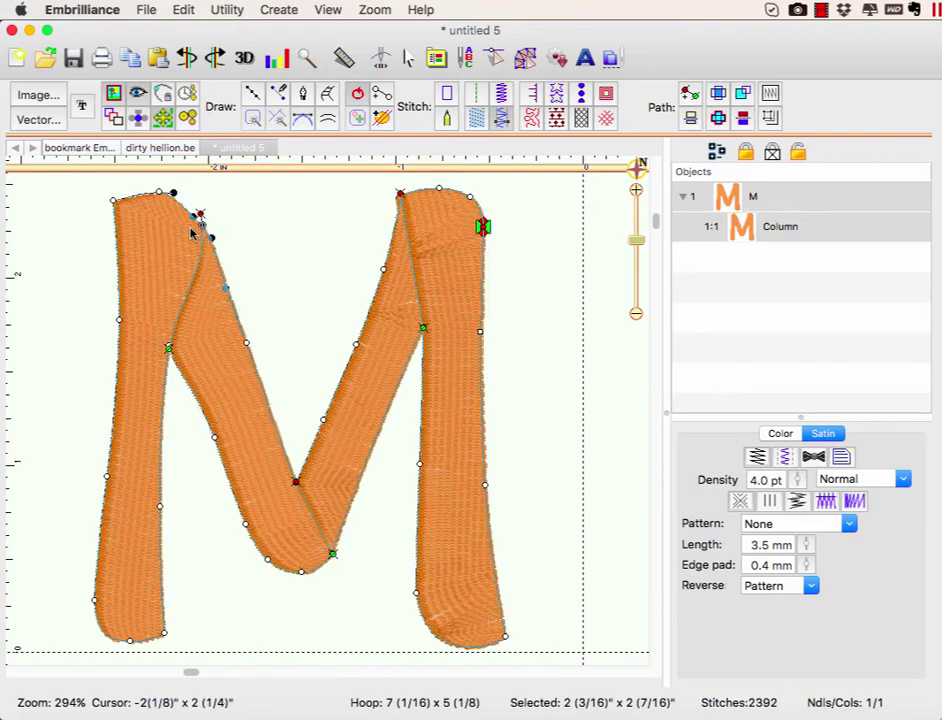
click(196, 217)
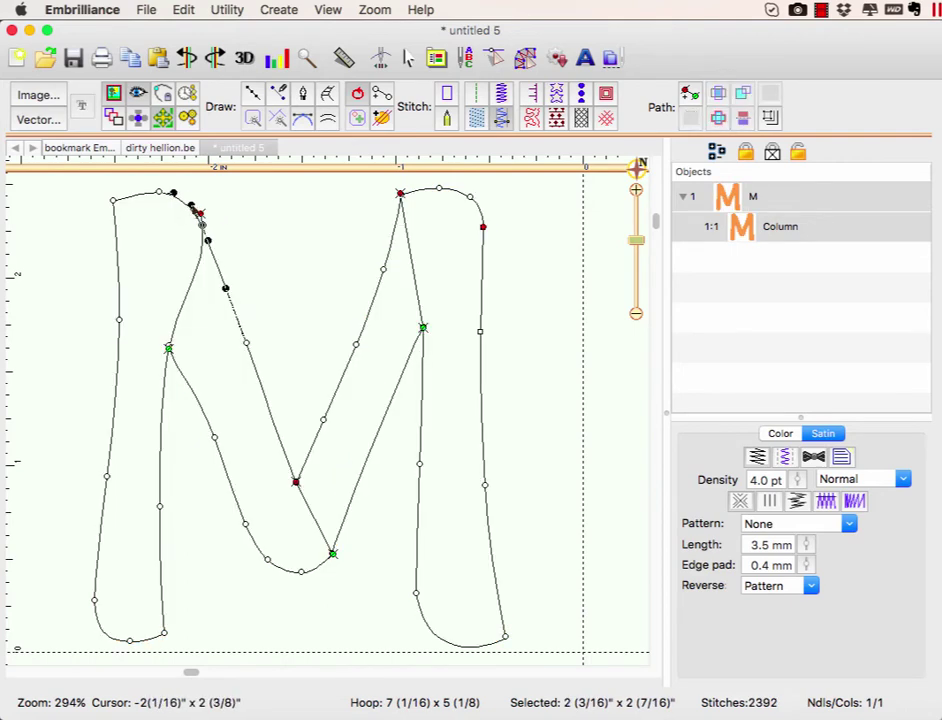
click(254, 258)
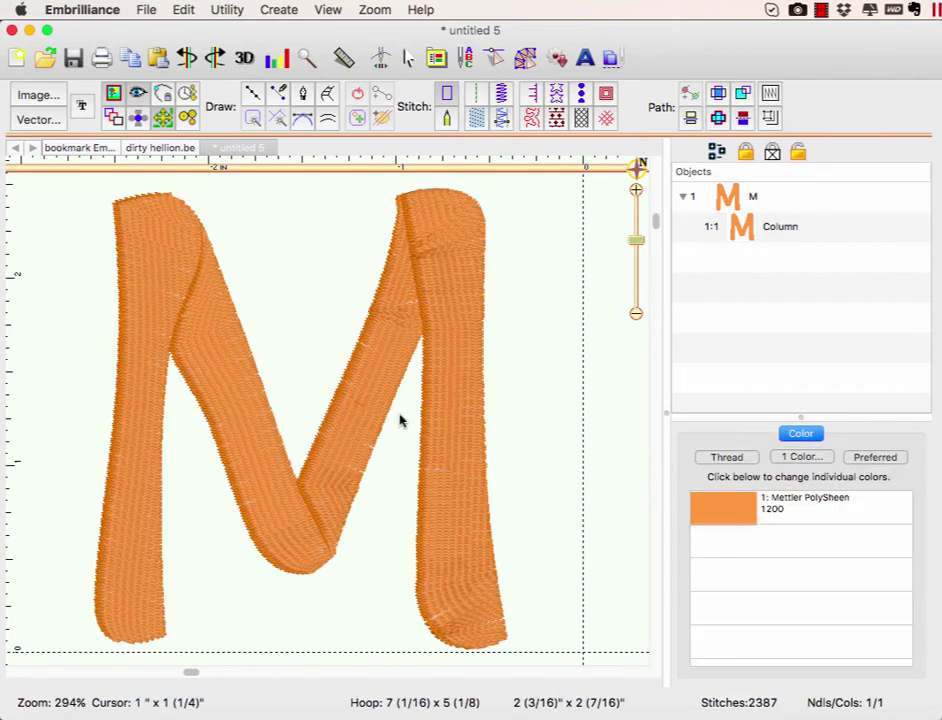
- Add inclination lines across the top-left stroke, lower-left stem, first diagonal and right stroke
click(165, 295)
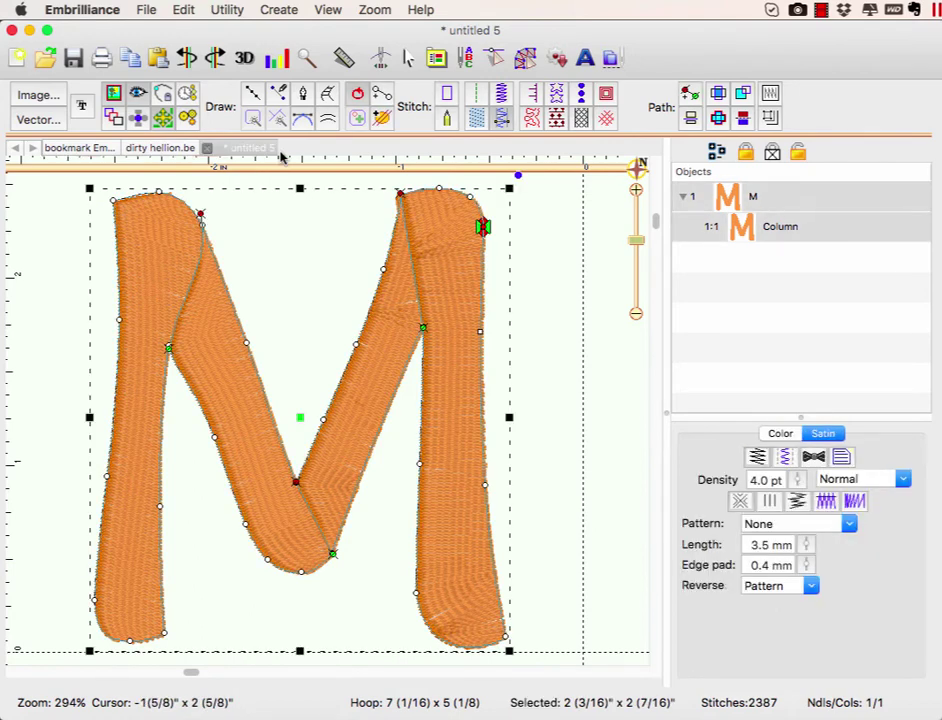
click(382, 95)
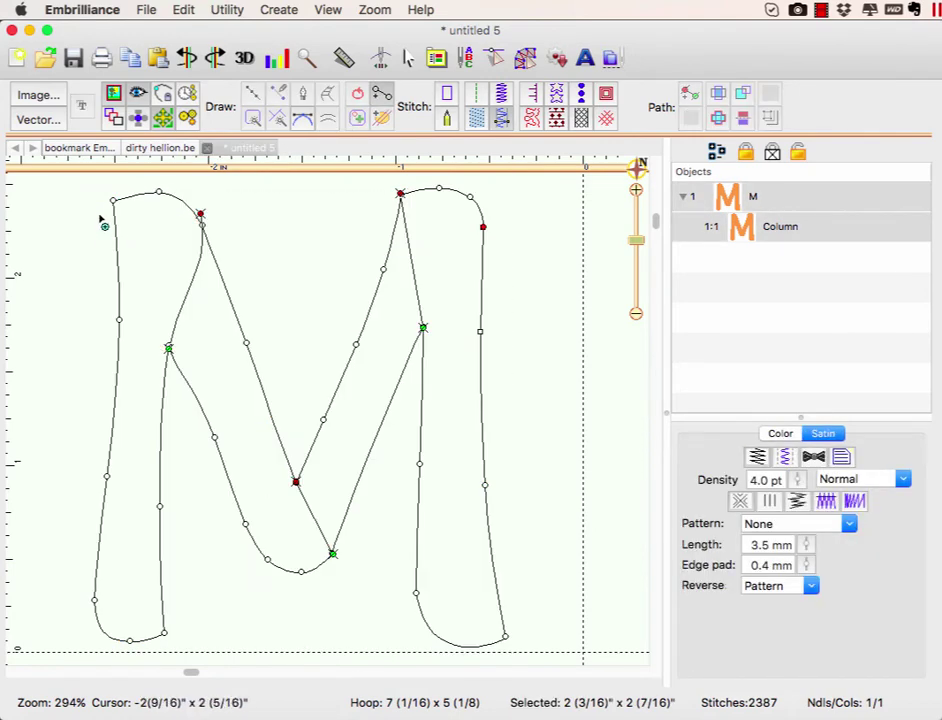
drag(229, 208, 191, 201)
click(162, 563)
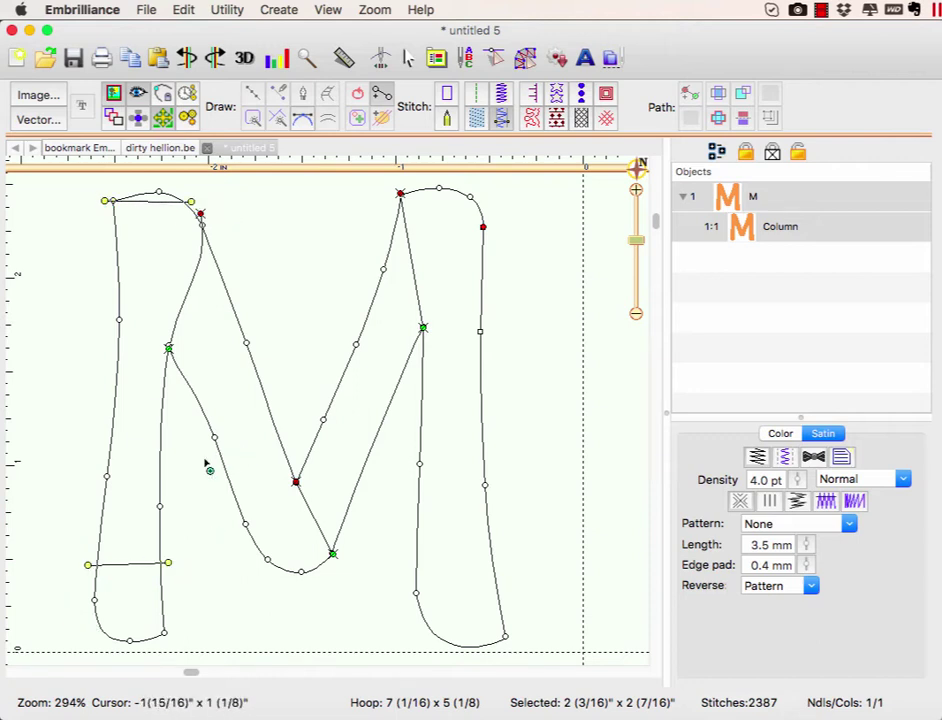
drag(207, 464, 268, 388)
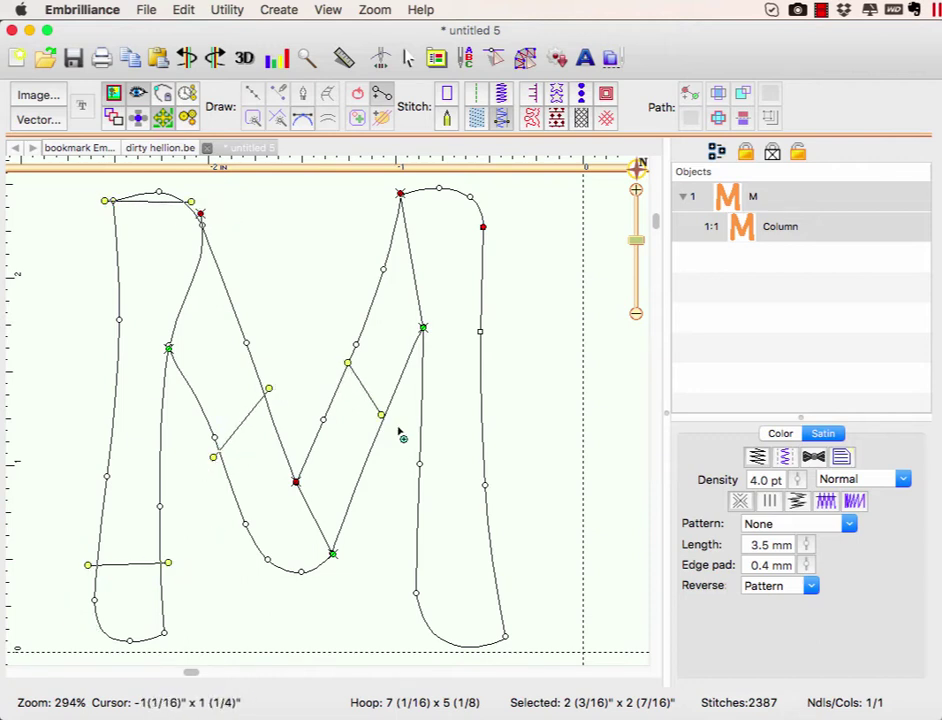
drag(418, 495, 516, 498)
key(Return)
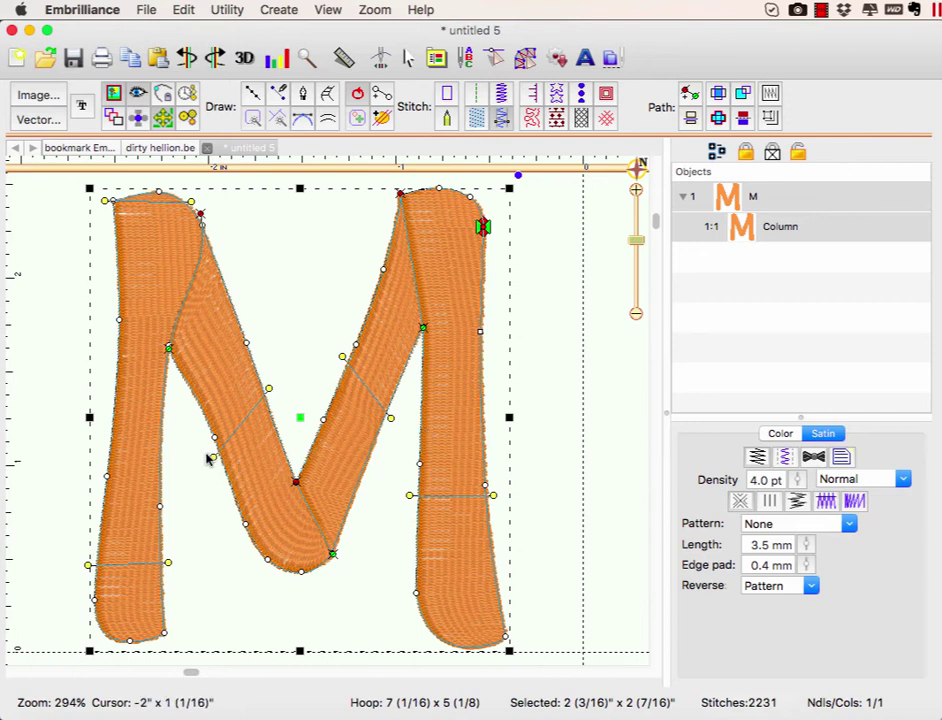
- Tilt the diagonal's inclination line and reshape the right stroke's top, giving 2317 stitches
drag(214, 458, 206, 436)
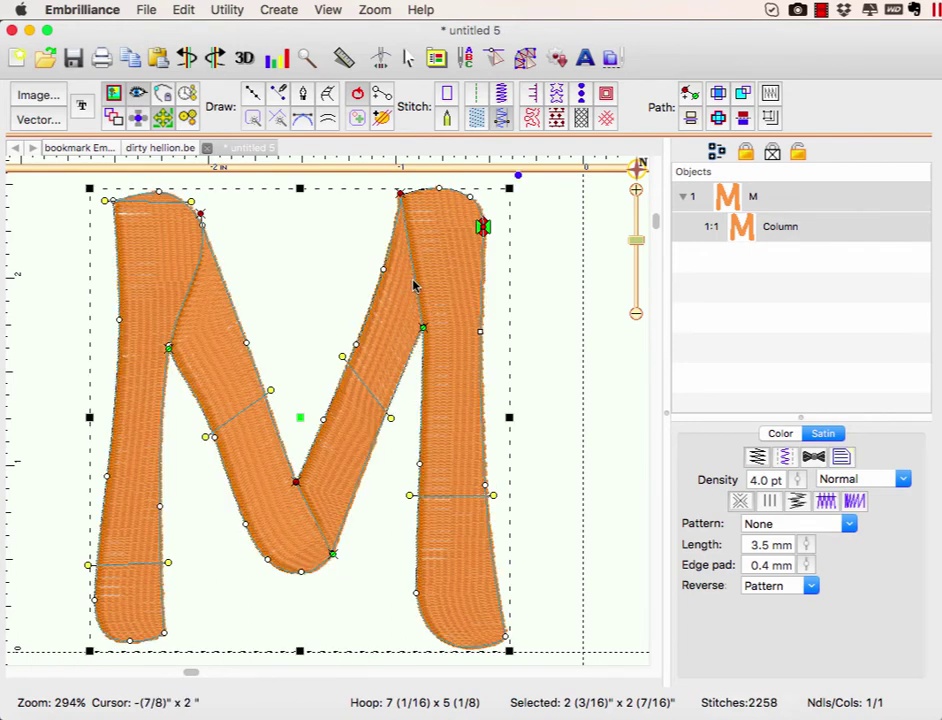
click(417, 283)
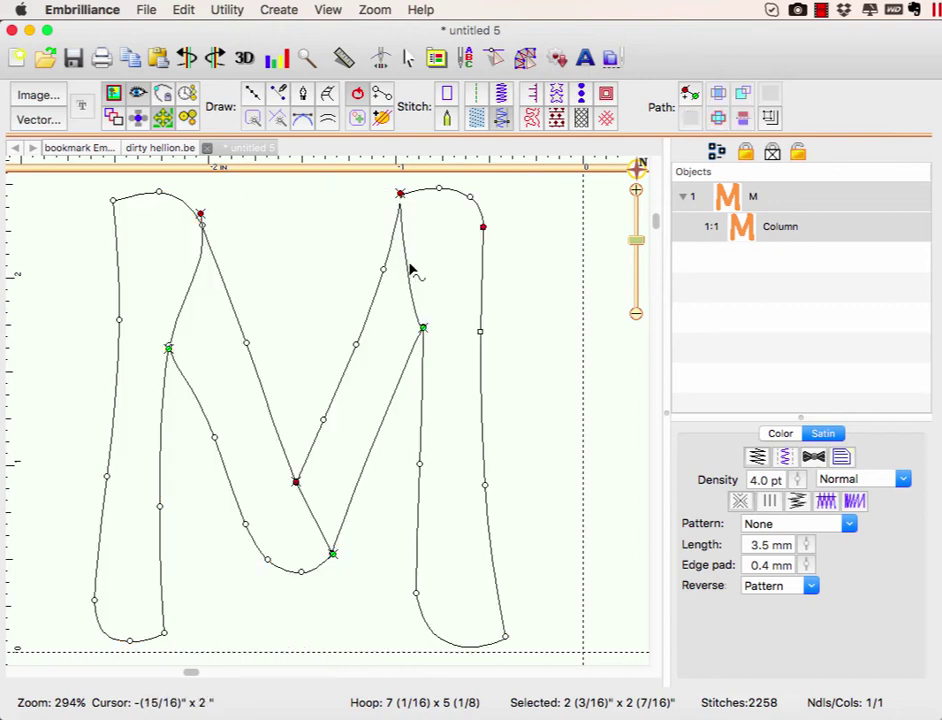
click(392, 190)
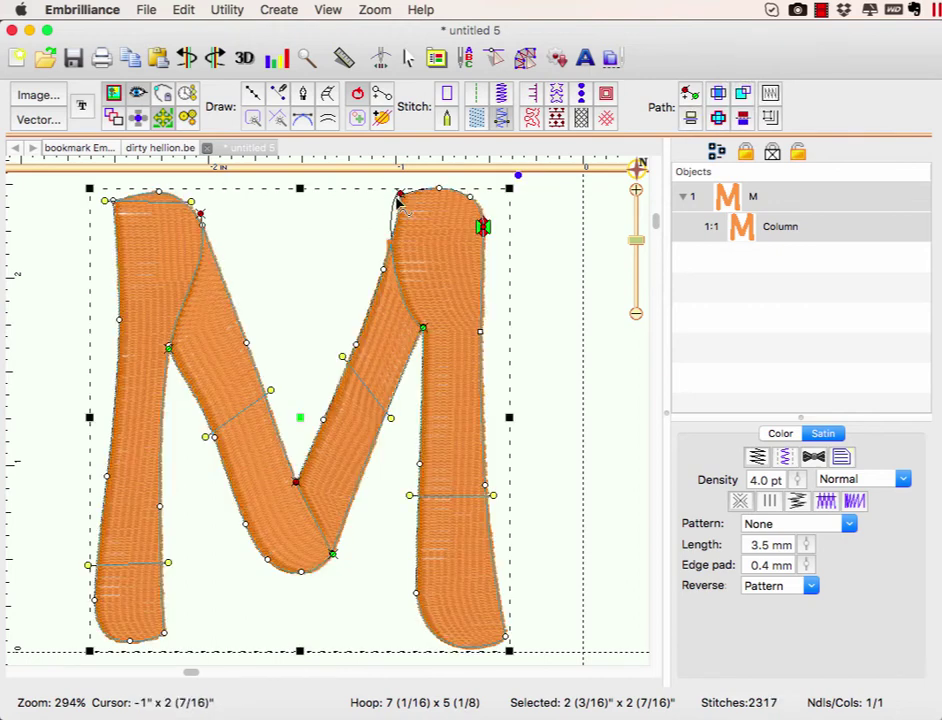
click(551, 286)
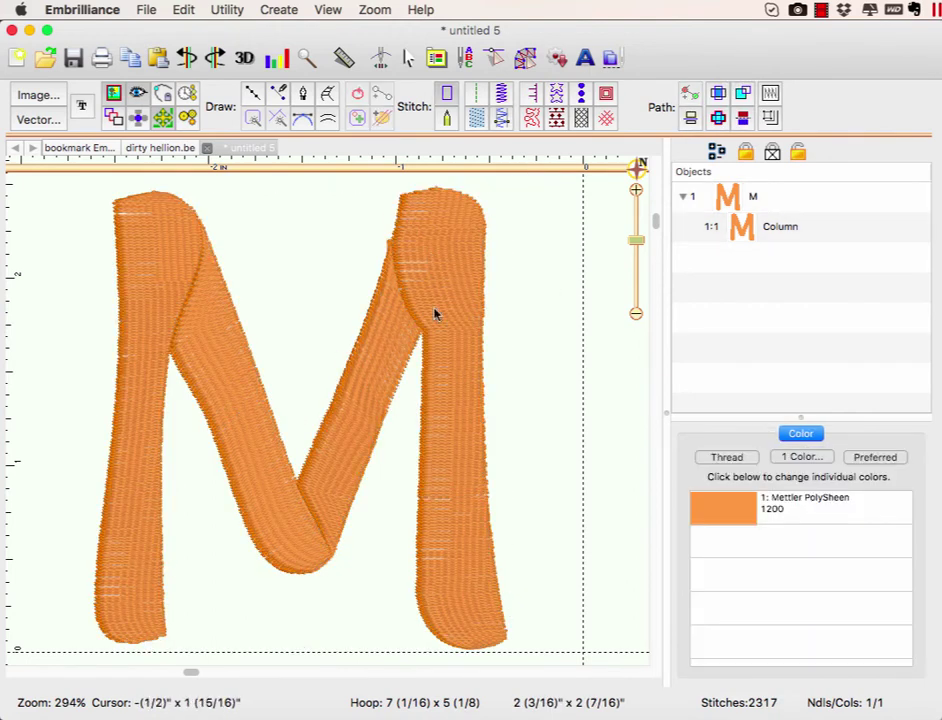
click(437, 362)
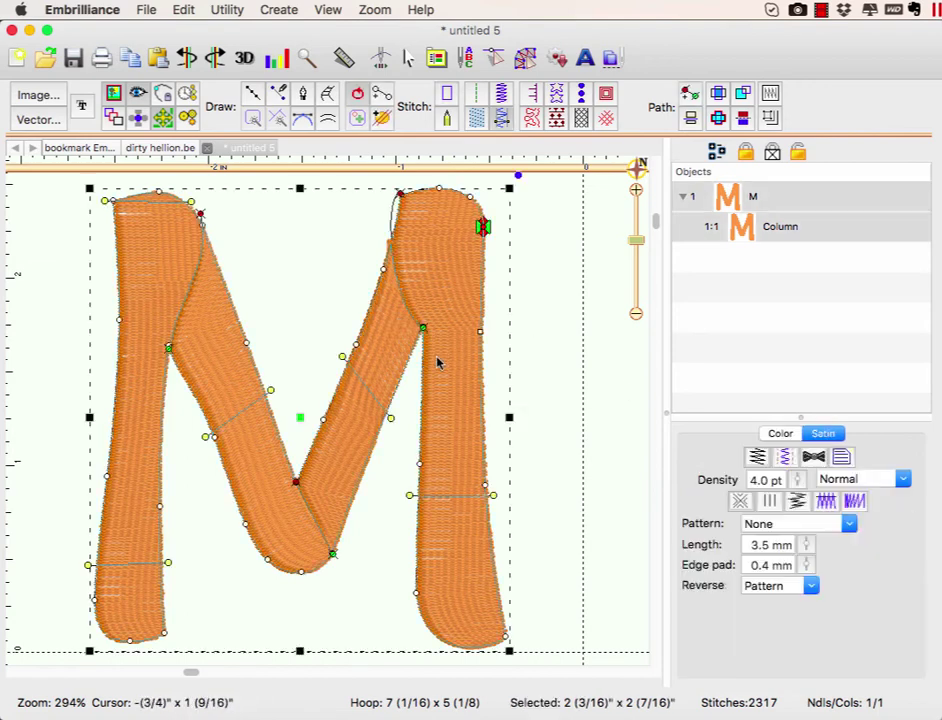
- Apply the Corn Row 1 satin pattern, tweak the diagonal's inclination lines, and view underlay settings
click(848, 525)
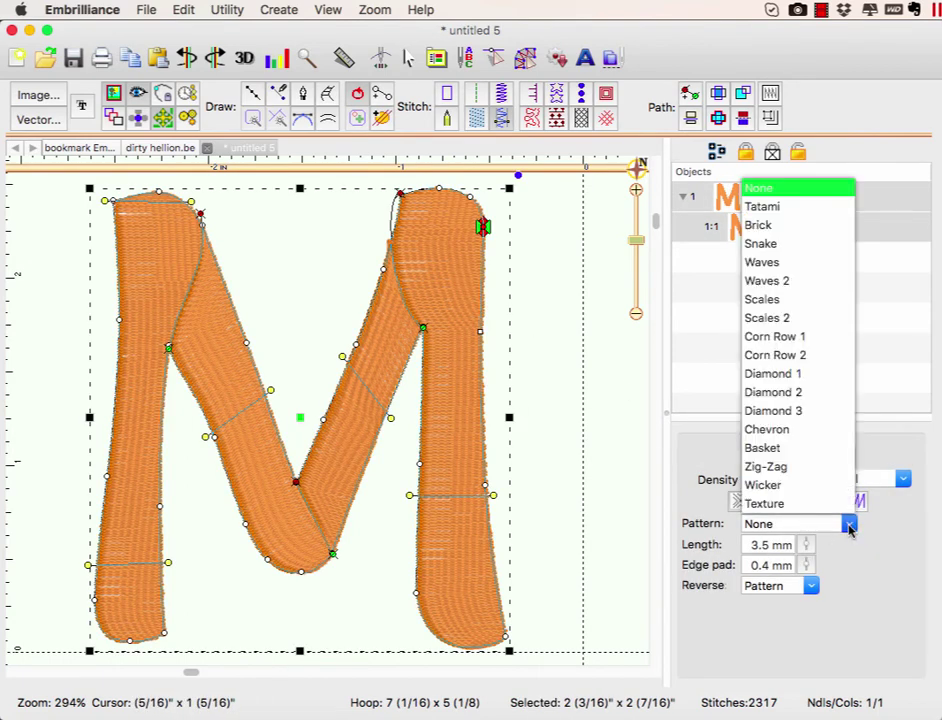
click(775, 337)
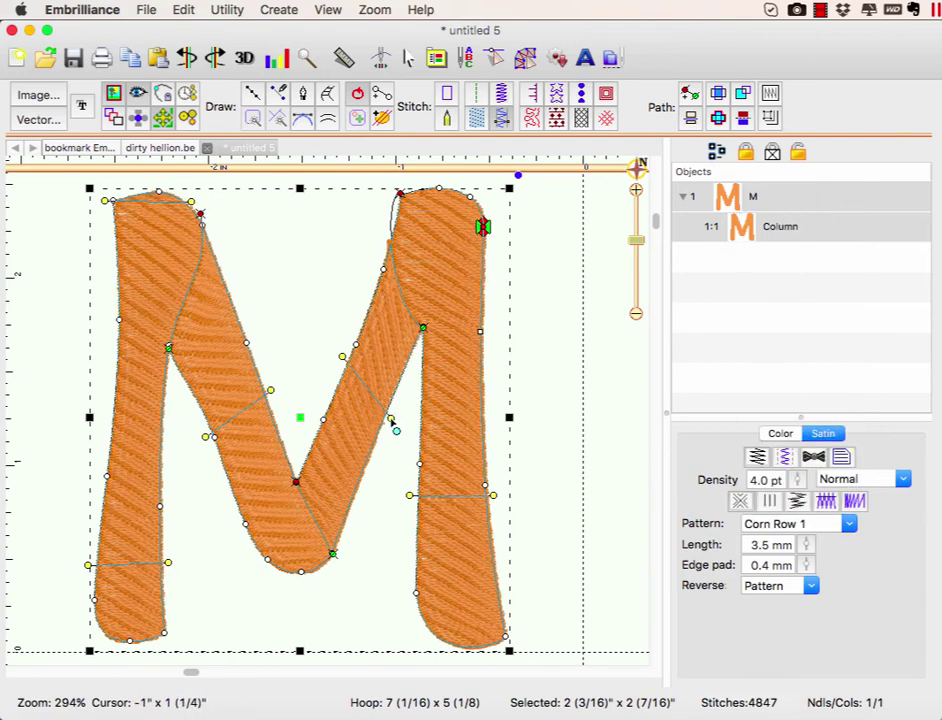
drag(391, 419, 404, 386)
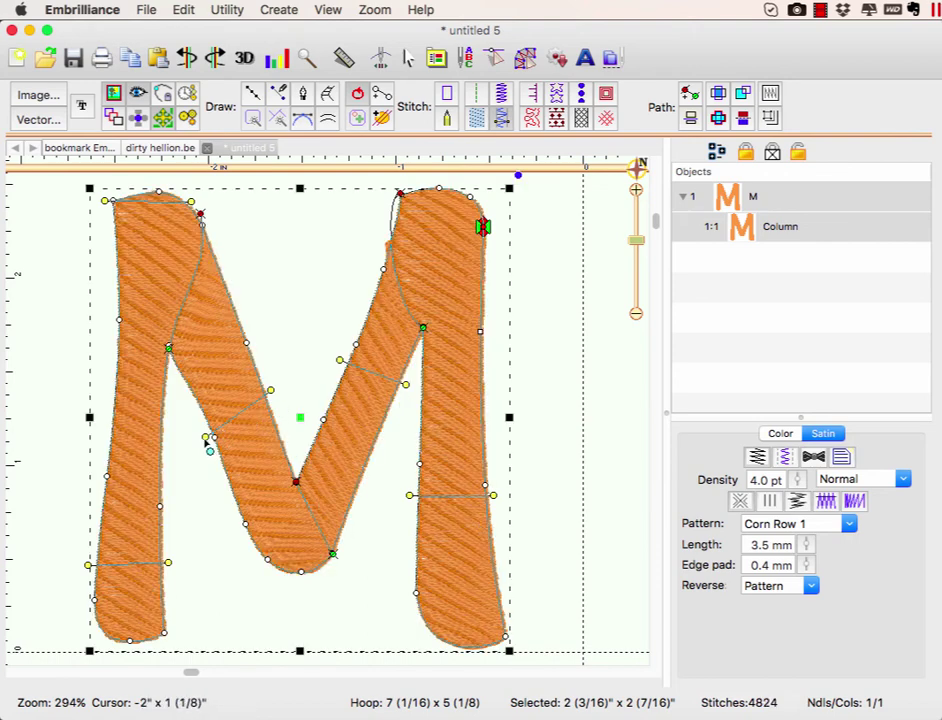
drag(211, 438, 202, 431)
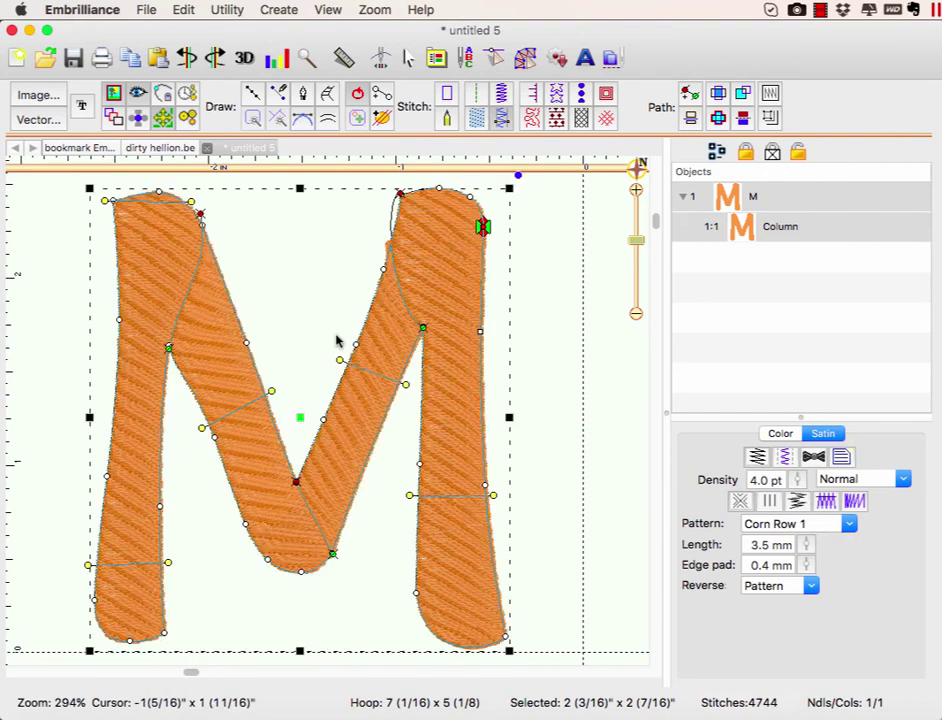
click(785, 457)
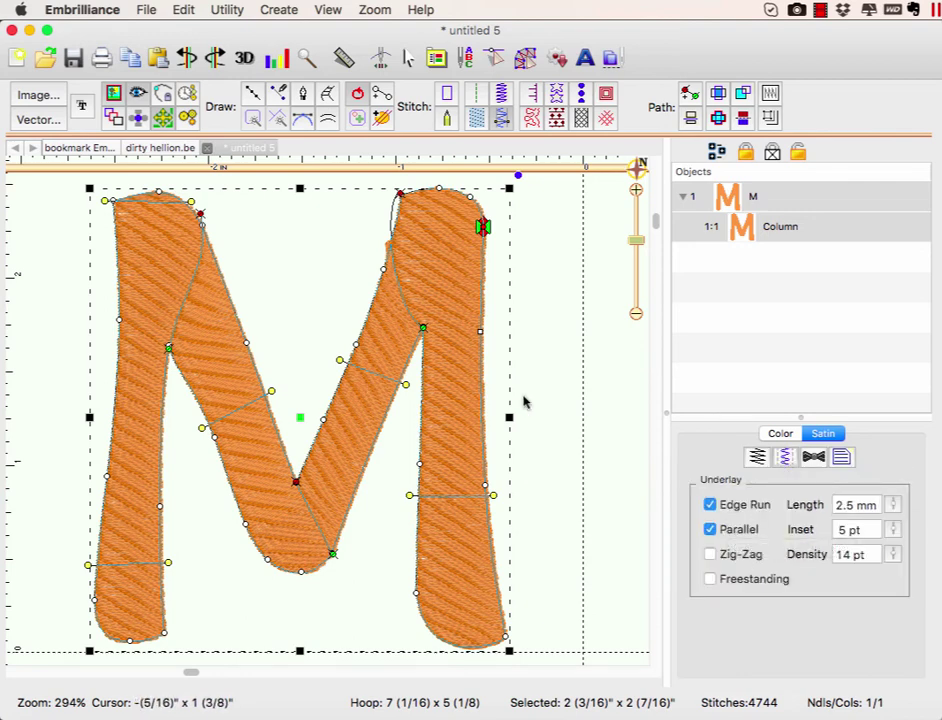
click(383, 57)
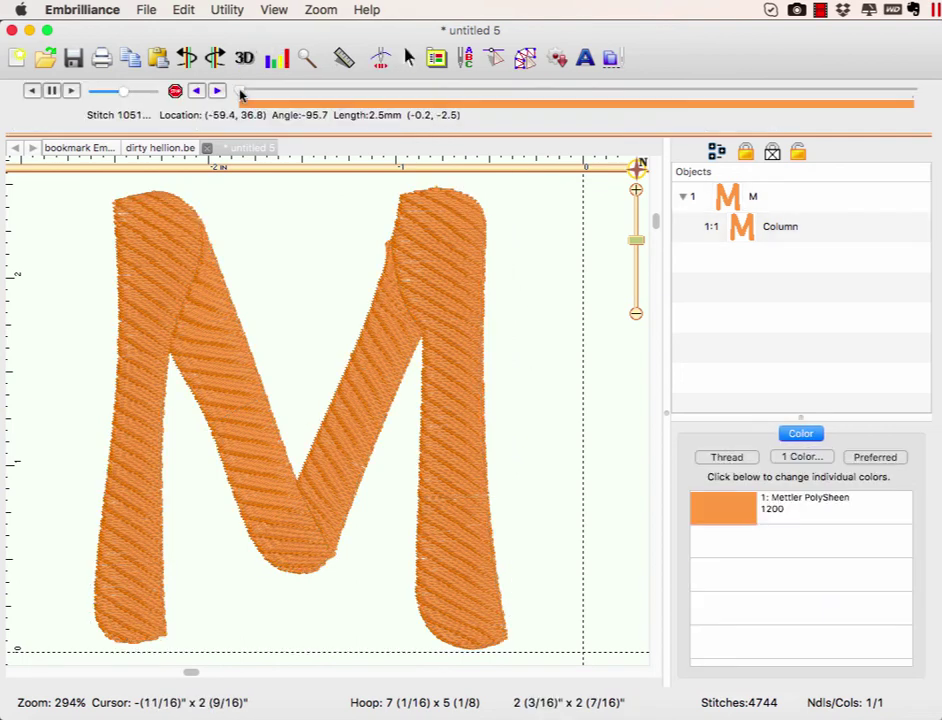
drag(240, 93, 929, 88)
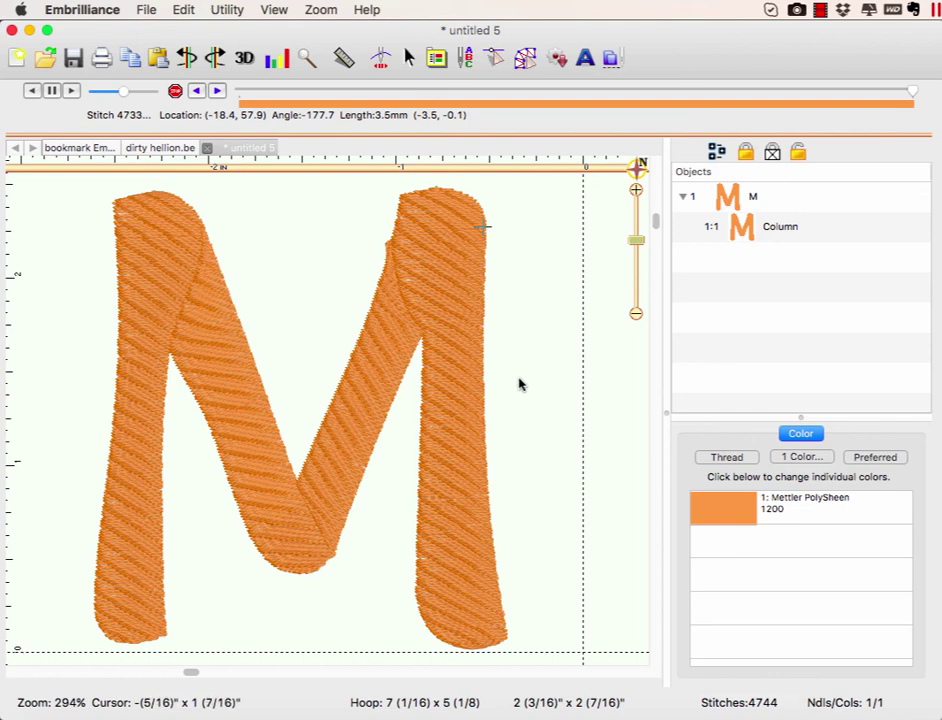
click(504, 61)
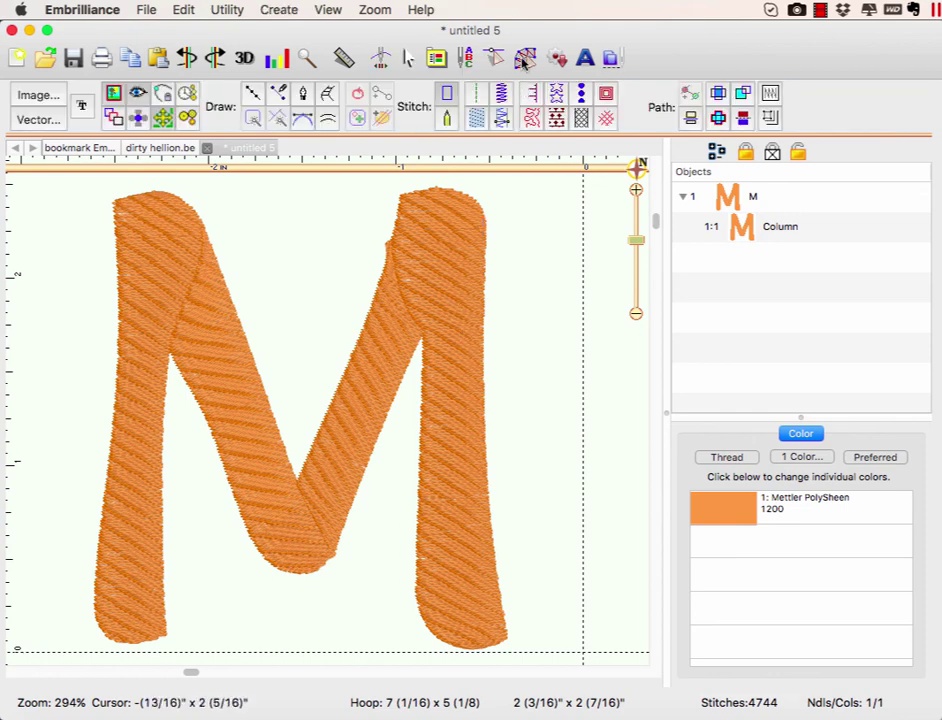
click(444, 321)
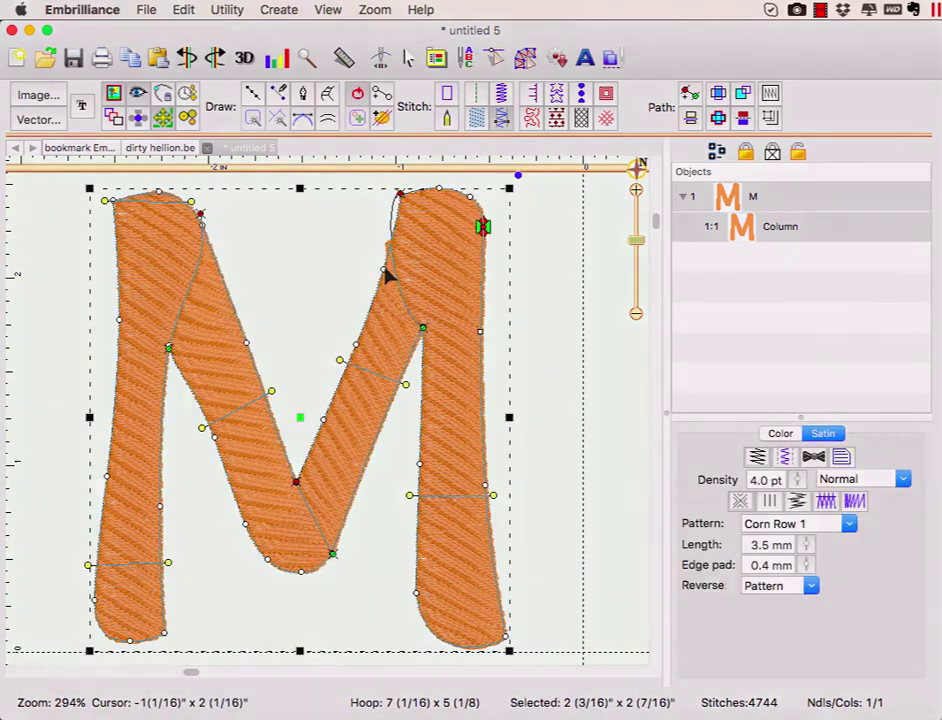